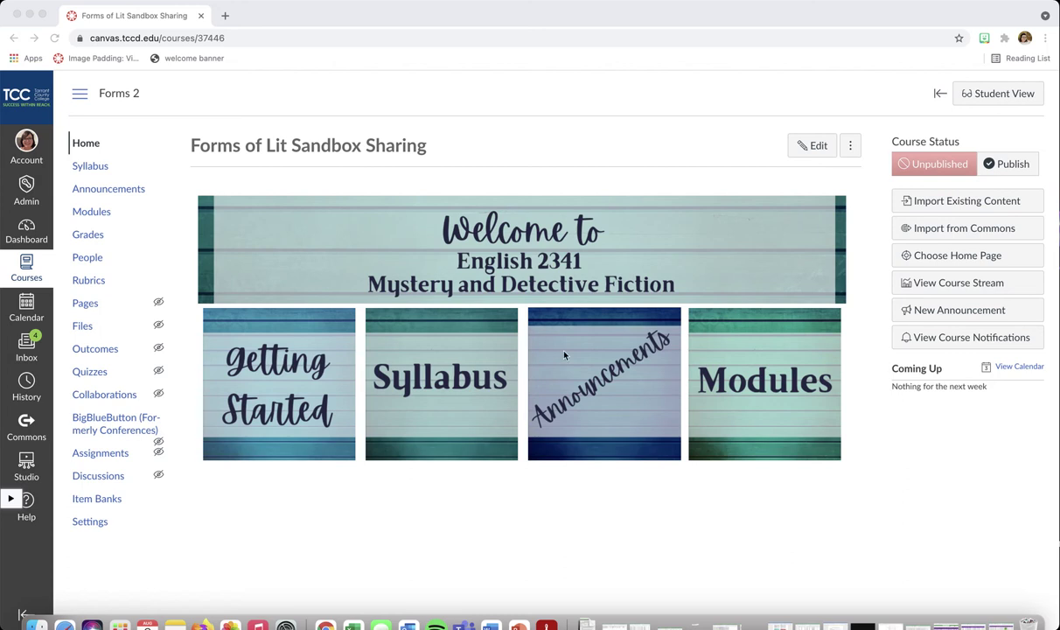
Delete all seven announcements from the course's Announcements page
{"action": "left_click", "coordinate": [128, 191]}
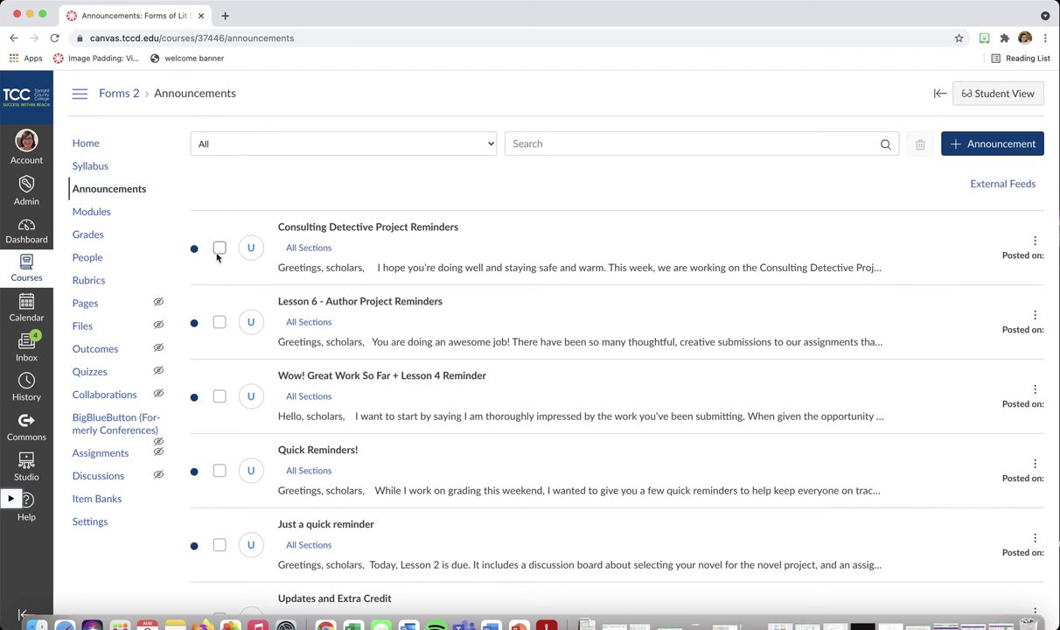
{"action": "left_click", "coordinate": [218, 248]}
{"action": "left_click", "coordinate": [219, 322]}
{"action": "left_click", "coordinate": [221, 396]}
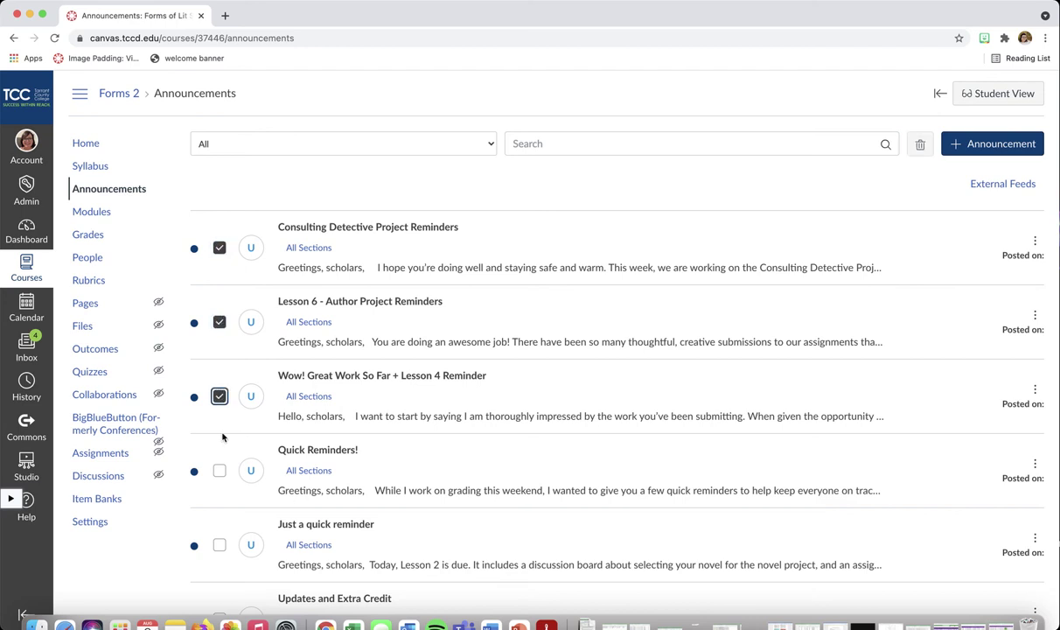
{"action": "left_click", "coordinate": [219, 470]}
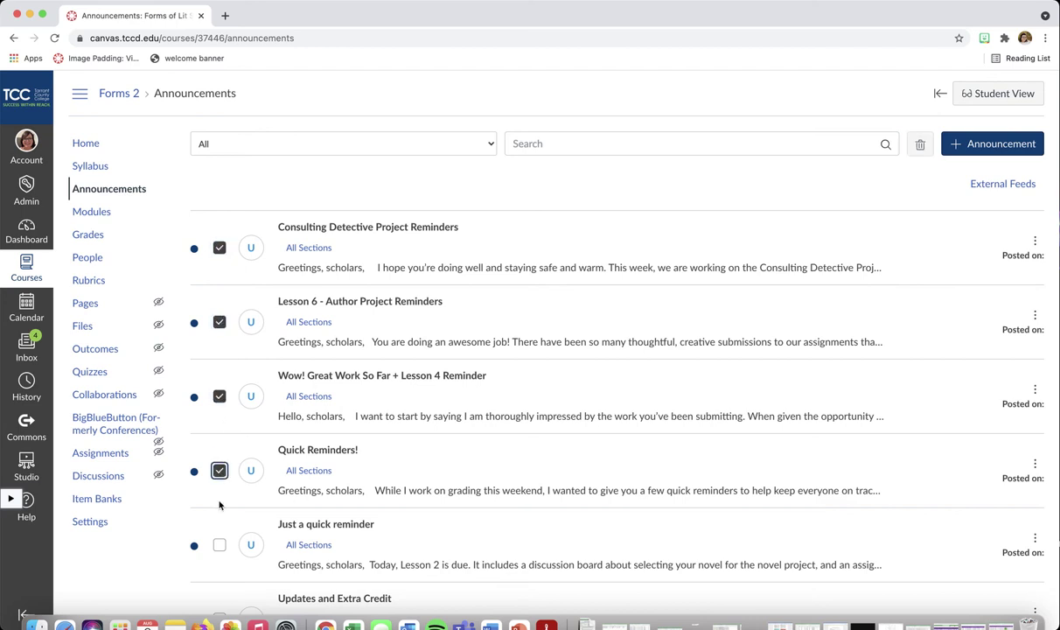
{"action": "left_click", "coordinate": [219, 545]}
{"action": "scroll", "coordinate": [248, 442], "scroll_direction": "down", "scroll_amount": 3}
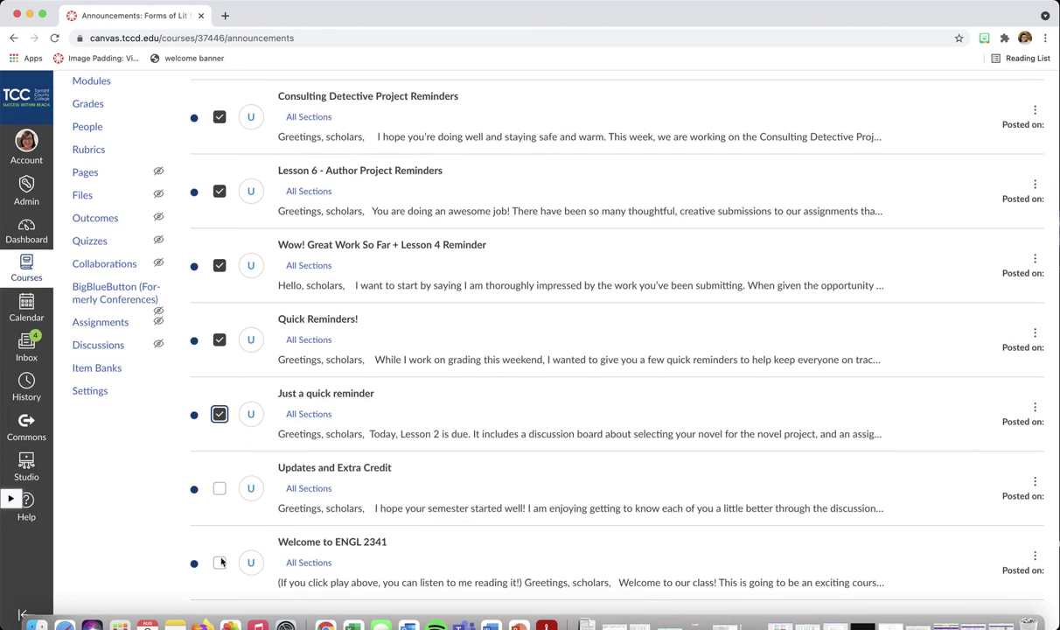
{"action": "left_click", "coordinate": [218, 559]}
{"action": "left_click", "coordinate": [218, 484]}
{"action": "scroll", "coordinate": [356, 444], "scroll_direction": "up", "scroll_amount": 3}
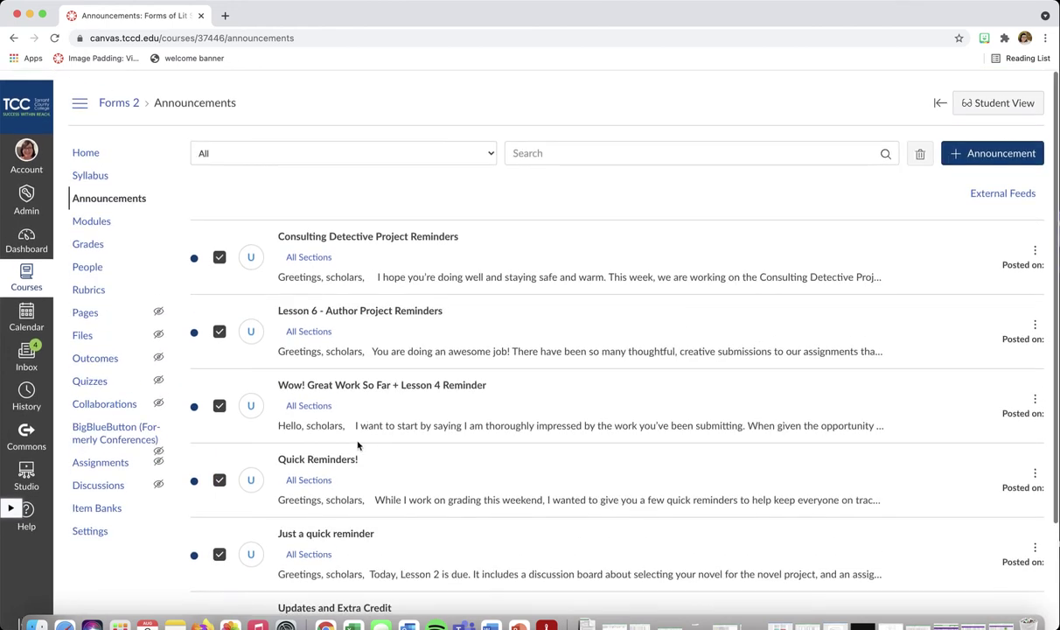
{"action": "left_click", "coordinate": [922, 147]}
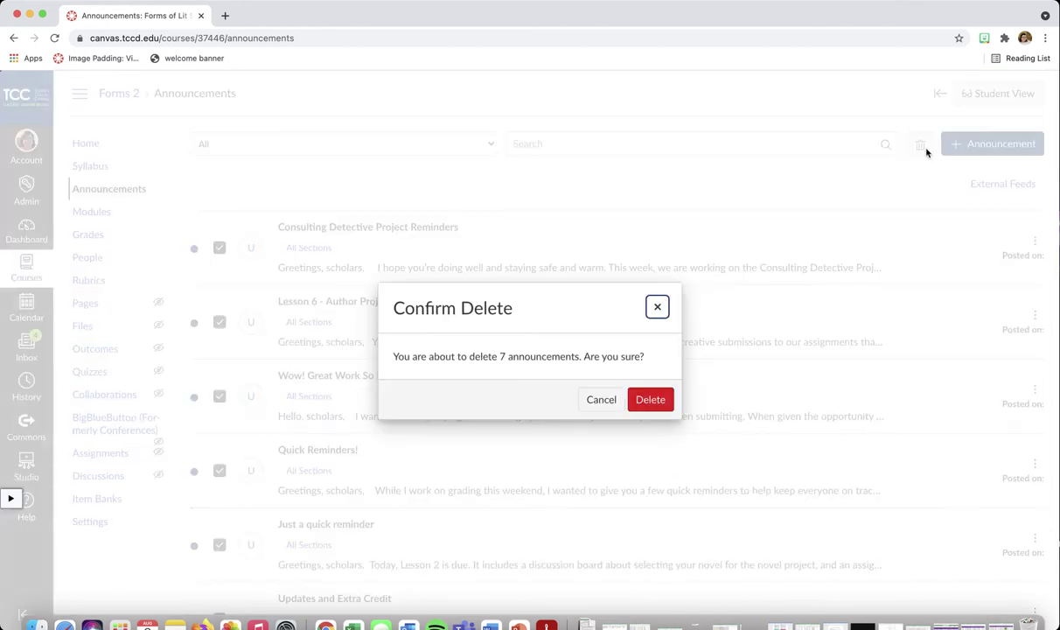
{"action": "left_click", "coordinate": [650, 400]}
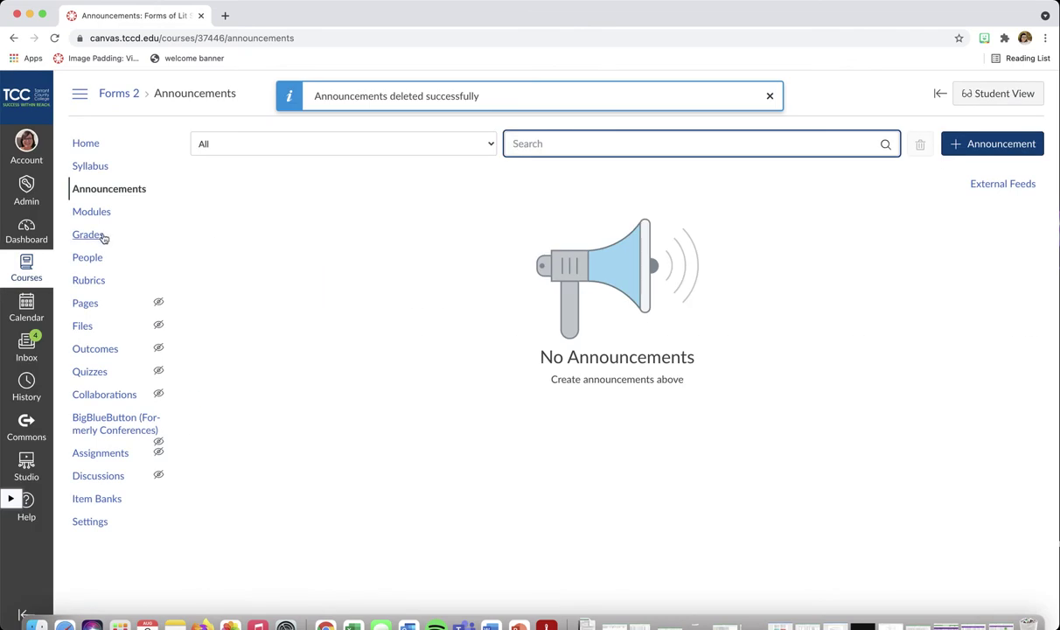
Delete the AUTHOR PROJECT assignment group from the course's Assignments page, along with the assignment it contains
{"action": "left_click", "coordinate": [94, 456]}
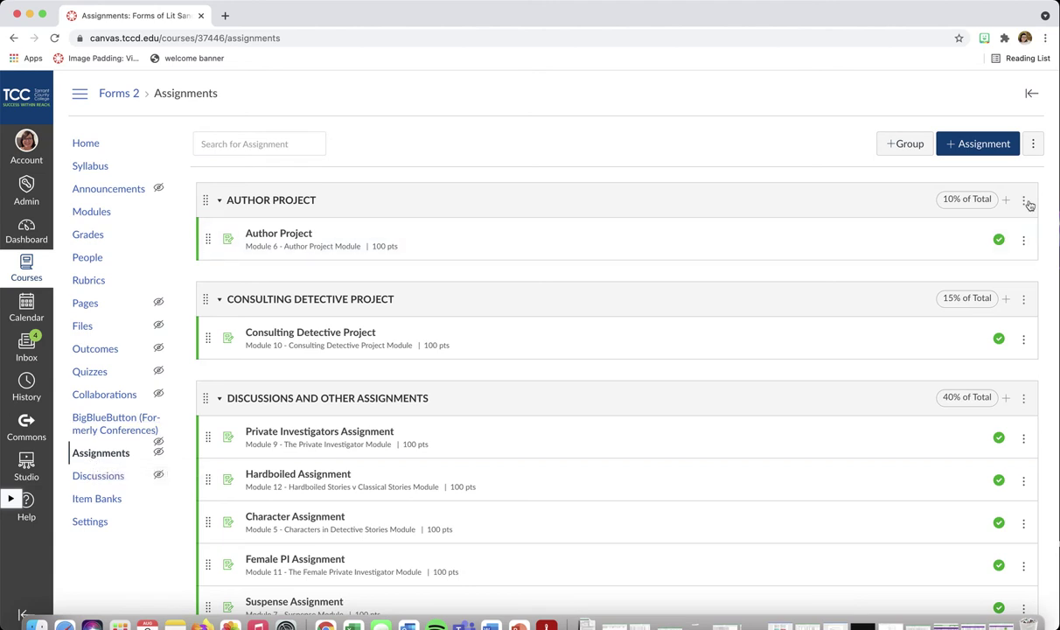
{"action": "scroll", "coordinate": [1022, 288], "scroll_direction": "down", "scroll_amount": 6}
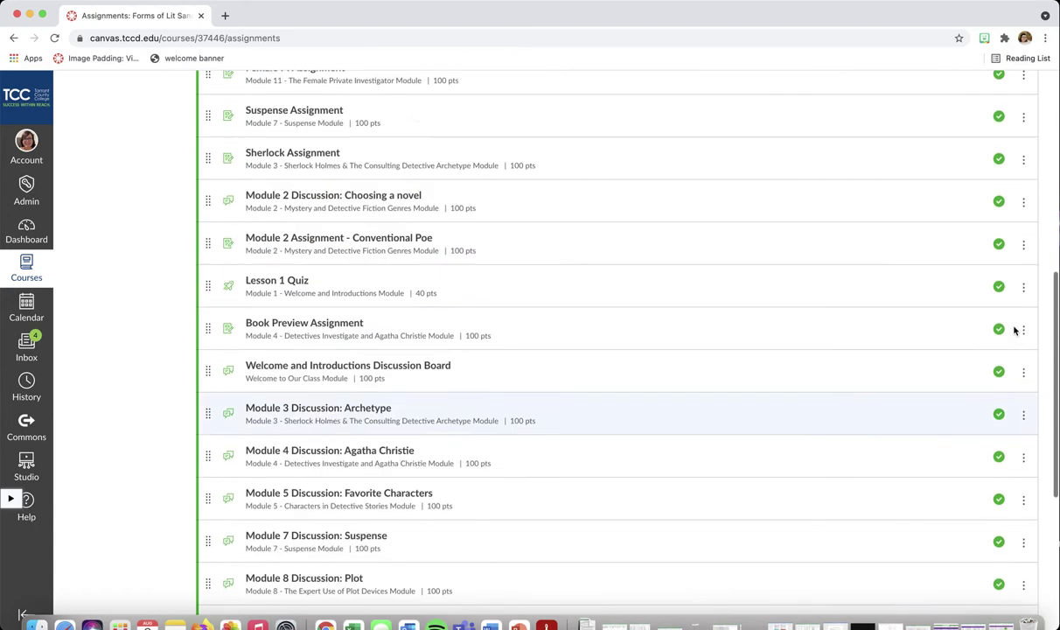
{"action": "scroll", "coordinate": [1015, 330], "scroll_direction": "up", "scroll_amount": 6}
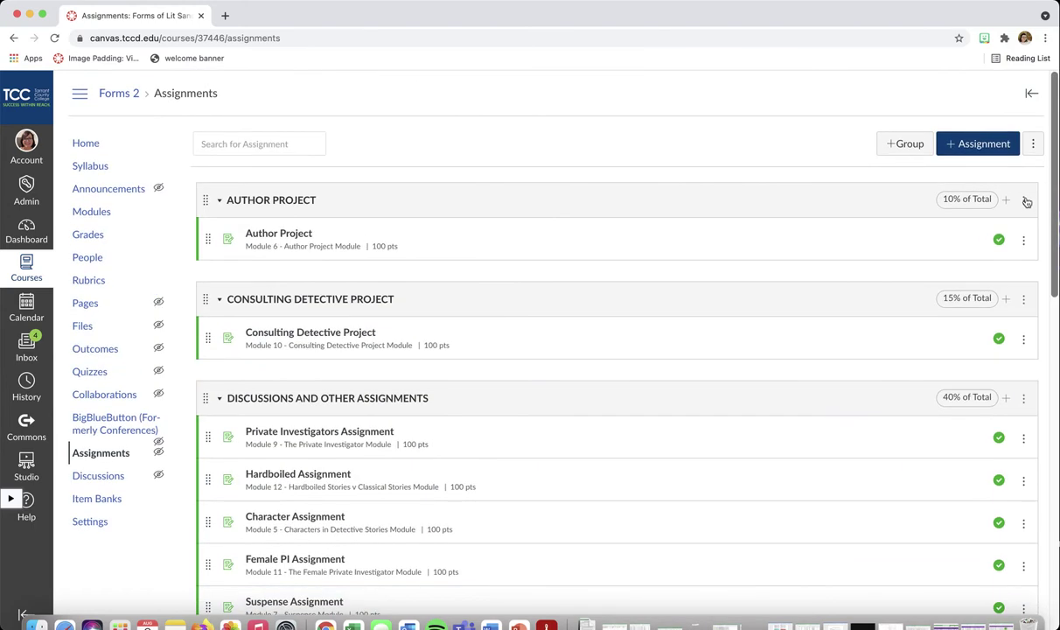
{"action": "left_click", "coordinate": [1026, 202]}
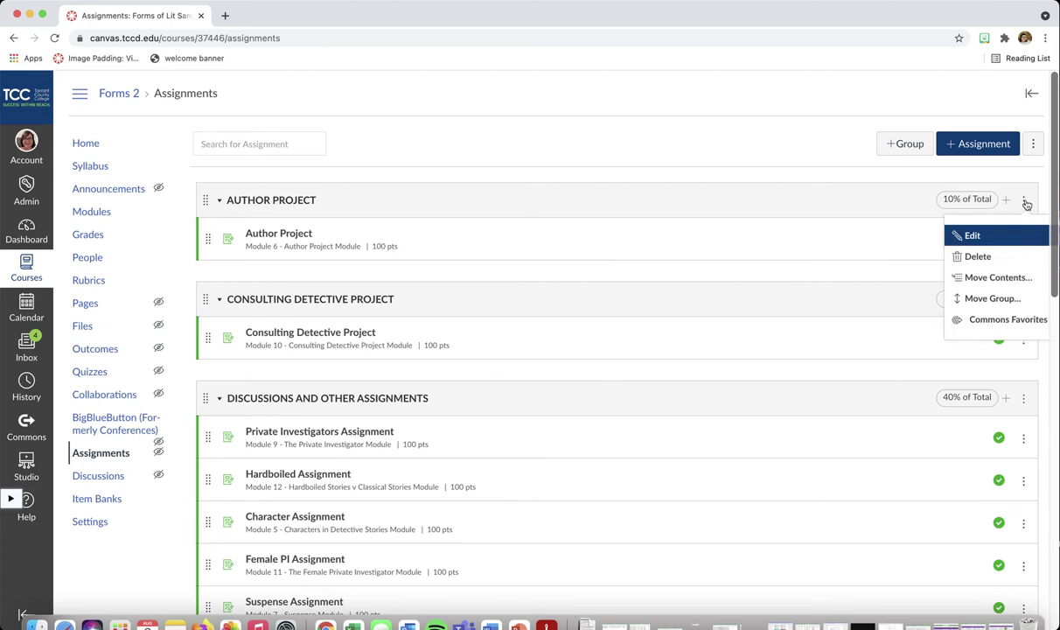
{"action": "left_click", "coordinate": [976, 256]}
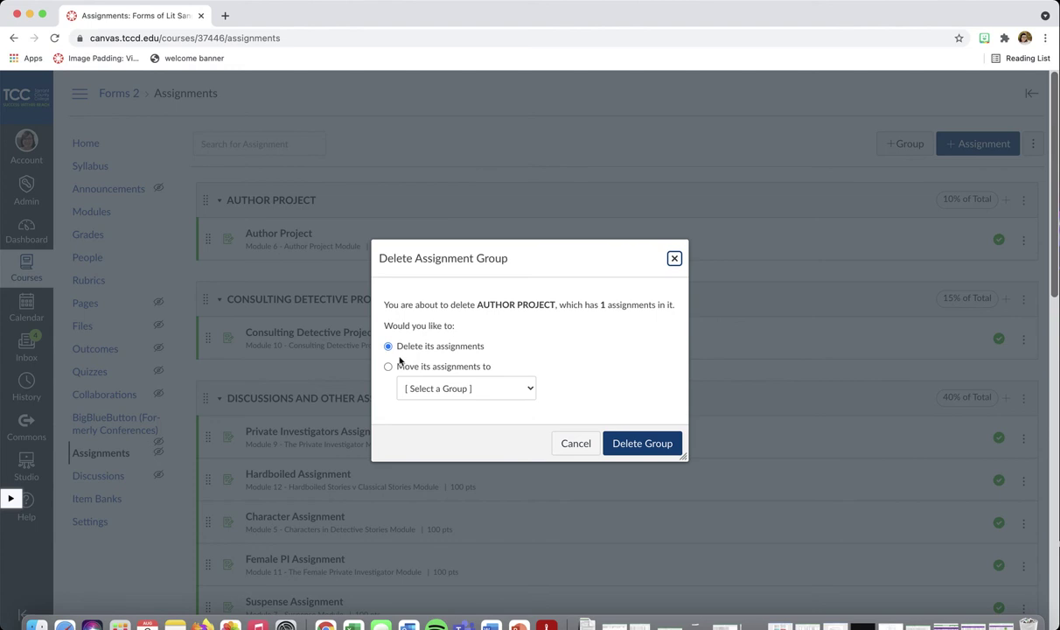
{"action": "left_click", "coordinate": [661, 442]}
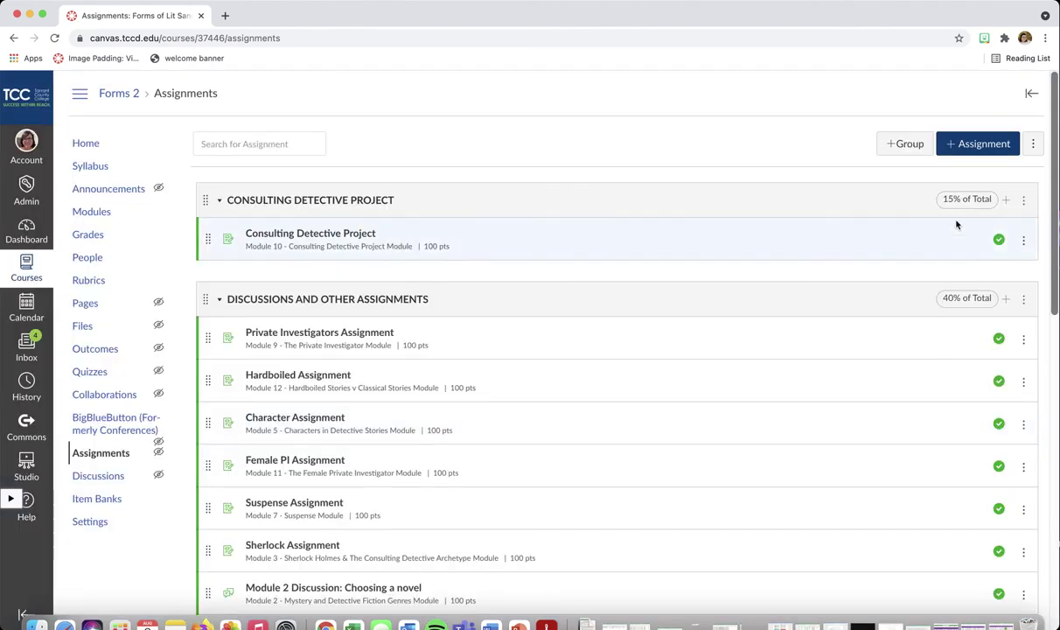
Delete the CONSULTING DETECTIVE PROJECT and DISCUSSIONS AND OTHER ASSIGNMENTS groups together with their assignments
{"action": "left_click", "coordinate": [1024, 200]}
{"action": "left_click", "coordinate": [973, 256]}
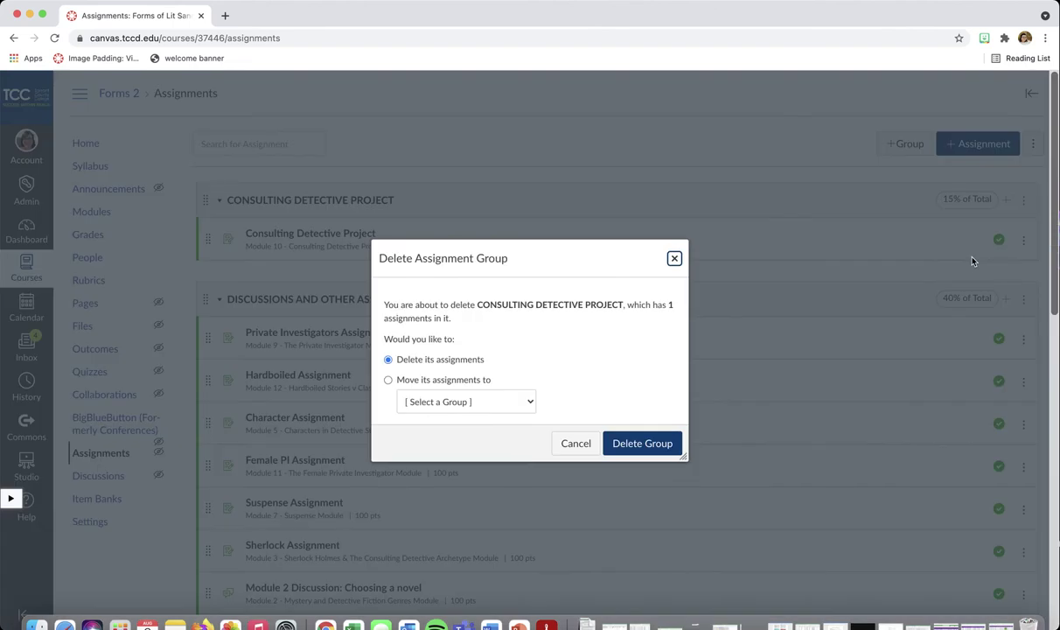
{"action": "left_click", "coordinate": [655, 442]}
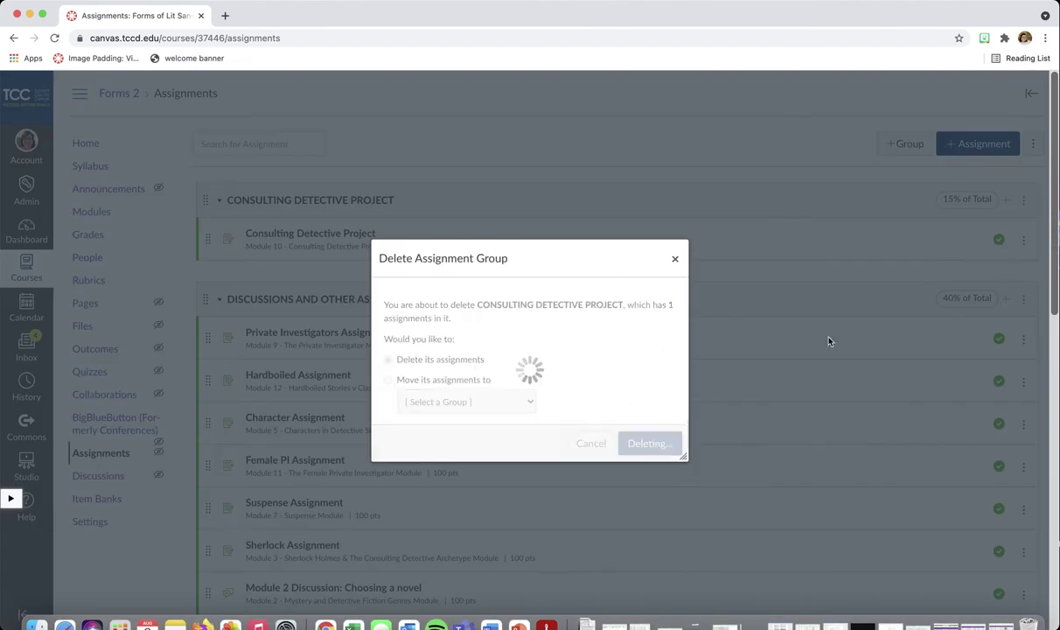
{"action": "left_click", "coordinate": [1024, 200]}
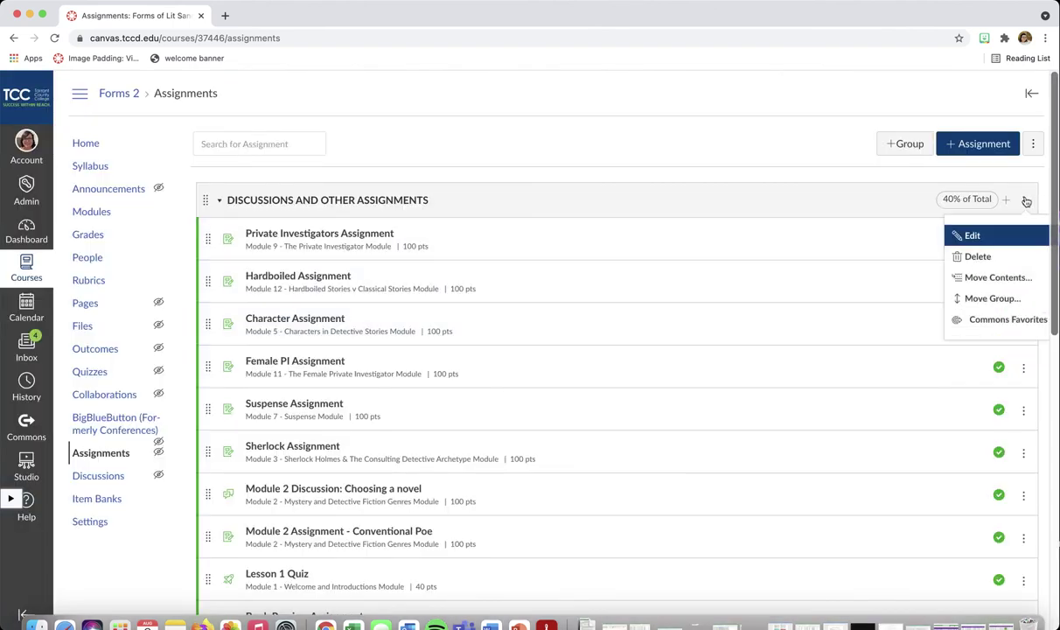
{"action": "left_click", "coordinate": [975, 256]}
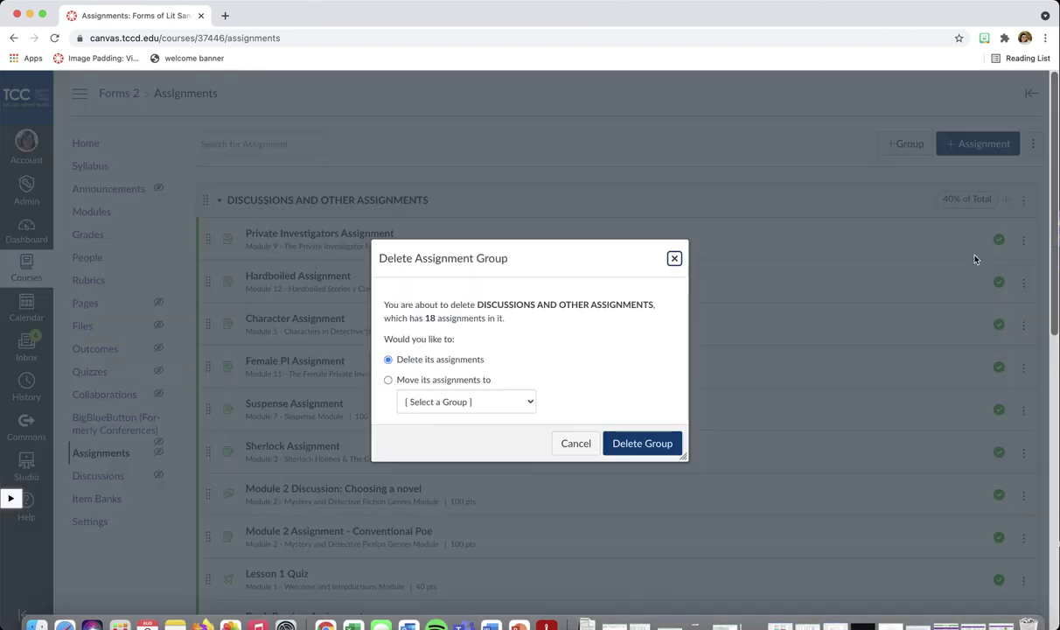
{"action": "left_click", "coordinate": [642, 445]}
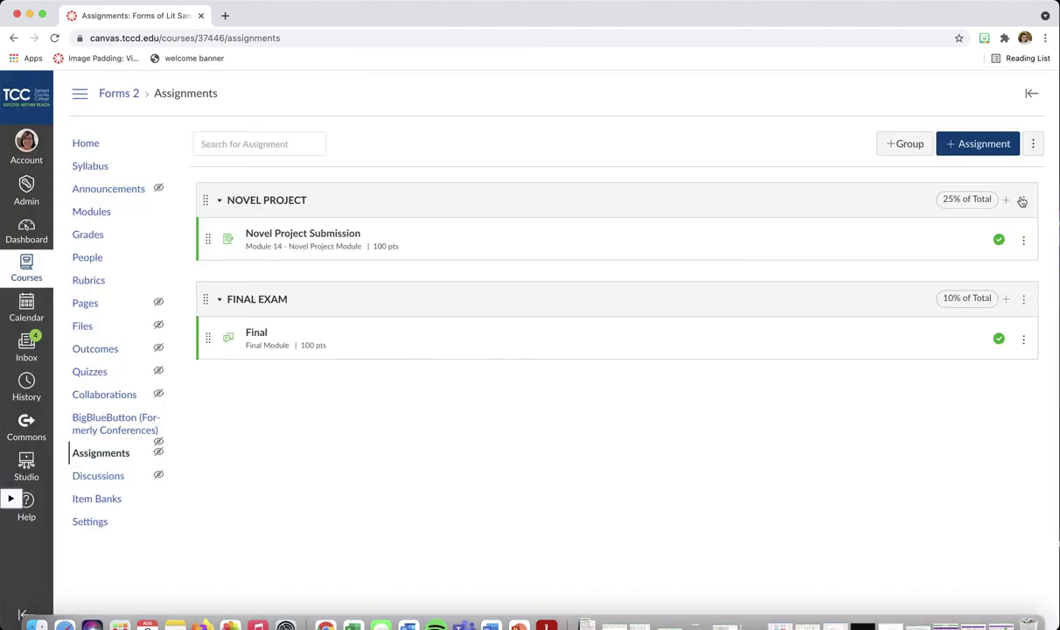
Delete the NOVEL PROJECT assignment group together with its assignment
{"action": "left_click", "coordinate": [1022, 200]}
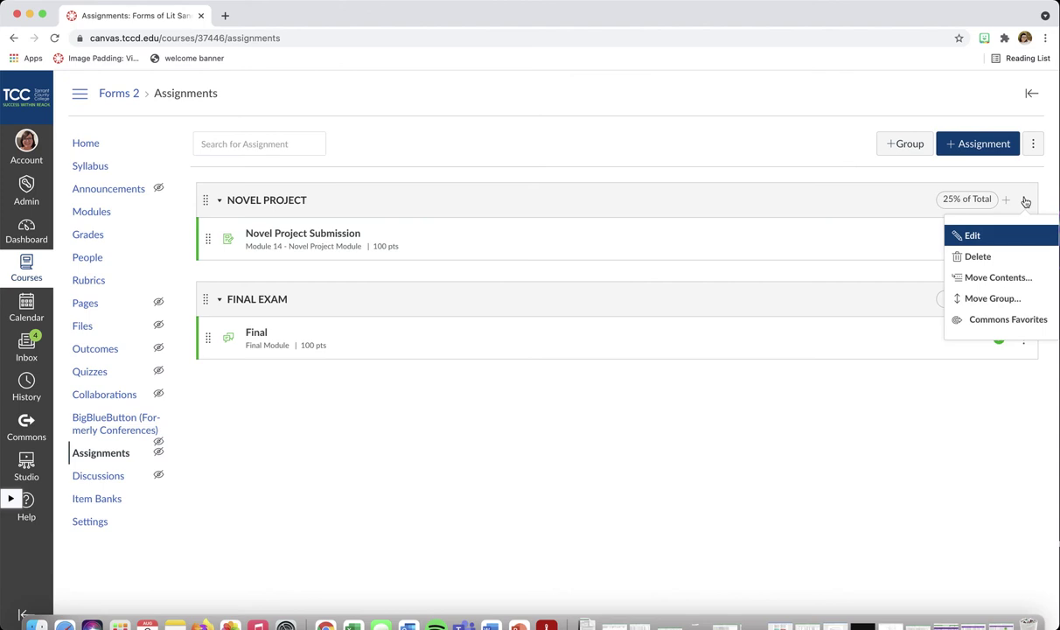
{"action": "left_click", "coordinate": [952, 252]}
{"action": "left_click", "coordinate": [647, 445]}
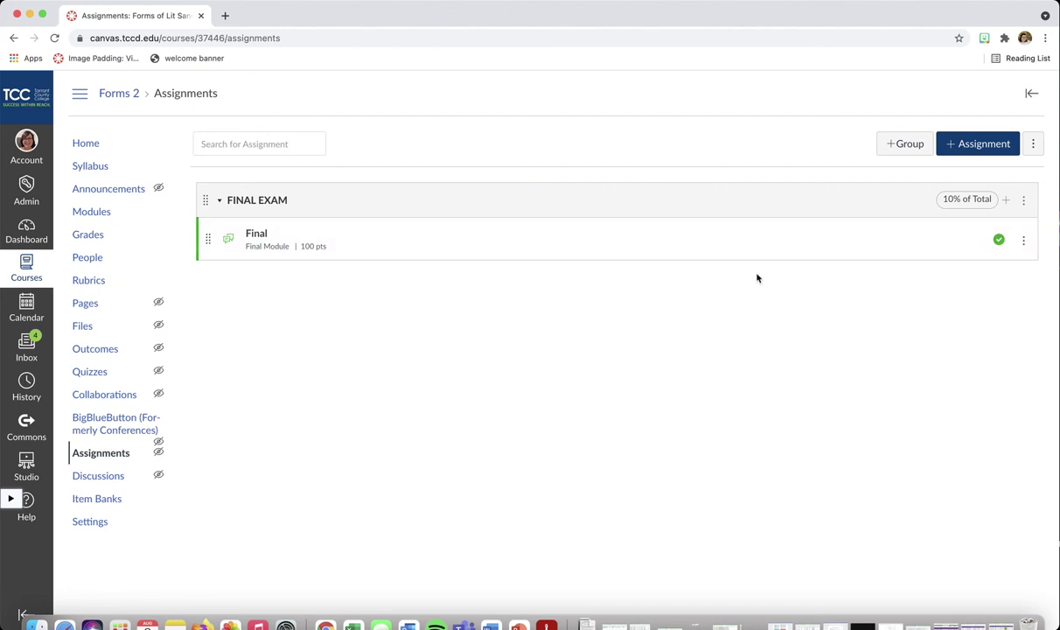
Try to delete the FINAL EXAM assignment group
{"action": "left_click", "coordinate": [1023, 200]}
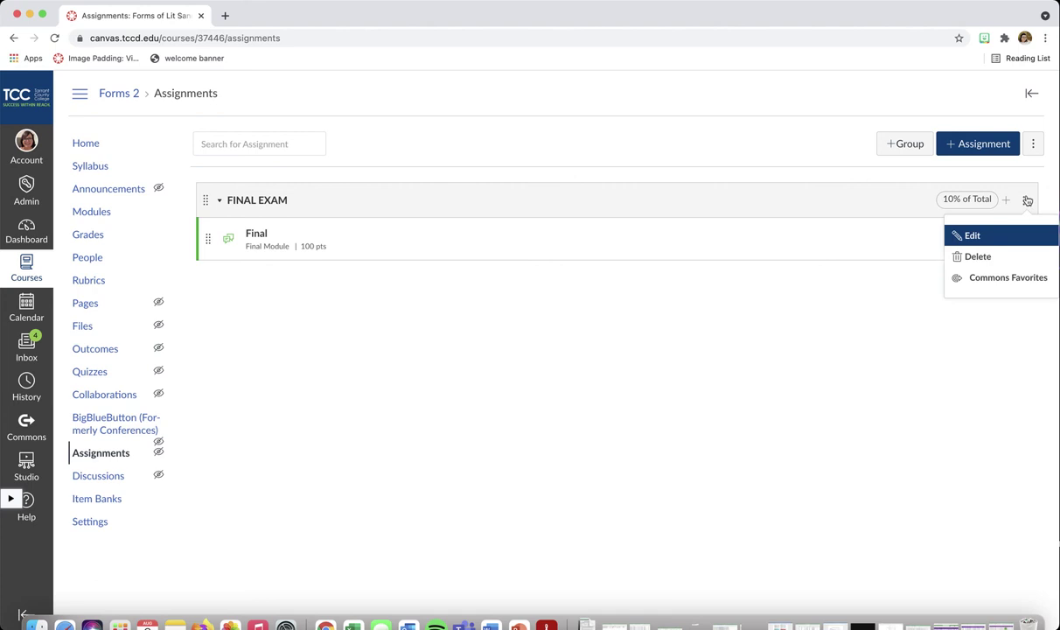
{"action": "left_click", "coordinate": [962, 256]}
{"action": "left_click", "coordinate": [637, 112]}
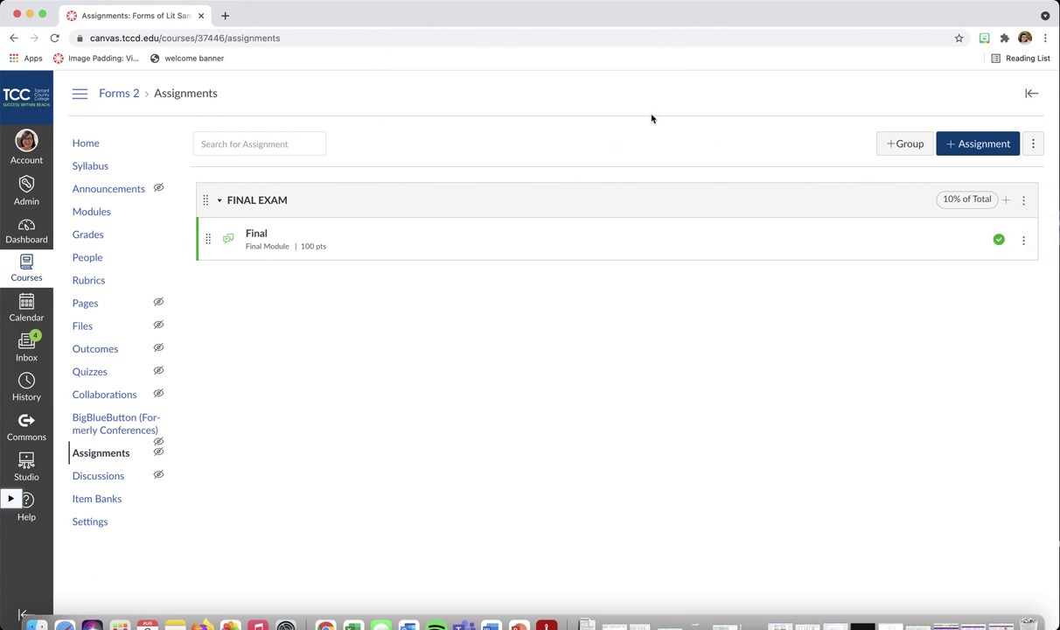
Delete the Final assignment inside the FINAL EXAM group
{"action": "left_click", "coordinate": [1025, 241]}
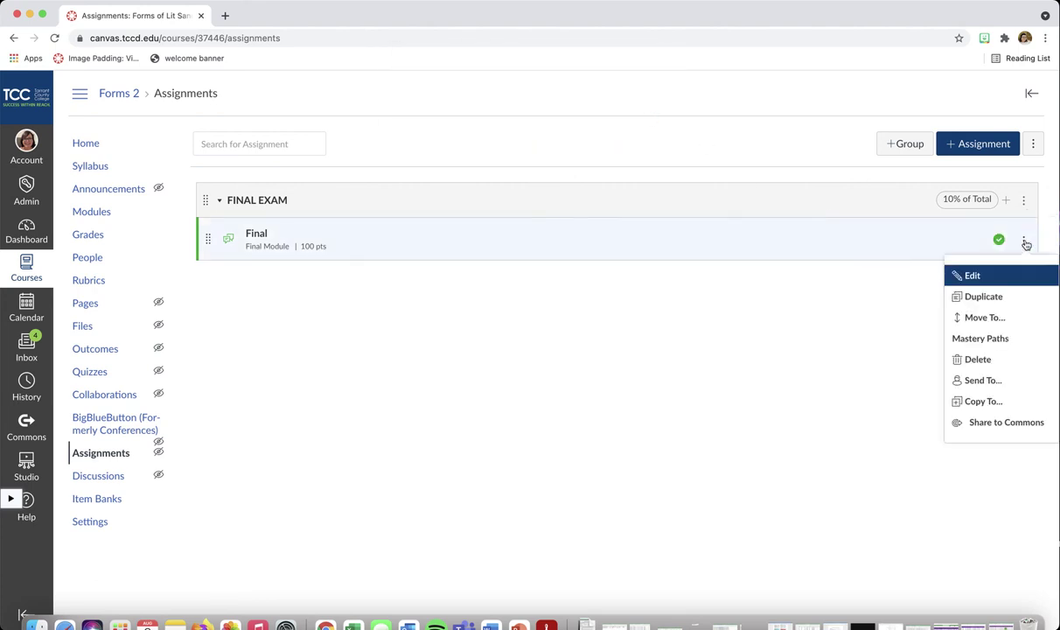
{"action": "left_click", "coordinate": [962, 362]}
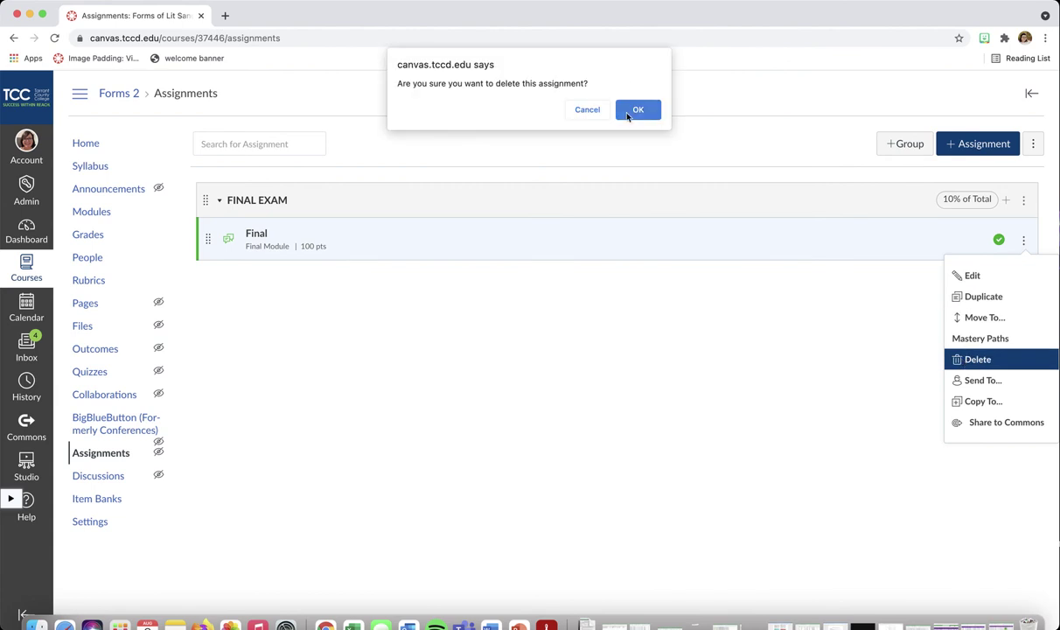
{"action": "left_click", "coordinate": [626, 112]}
Add a new assignment group named Test without a grade percentage
{"action": "left_click", "coordinate": [1033, 144]}
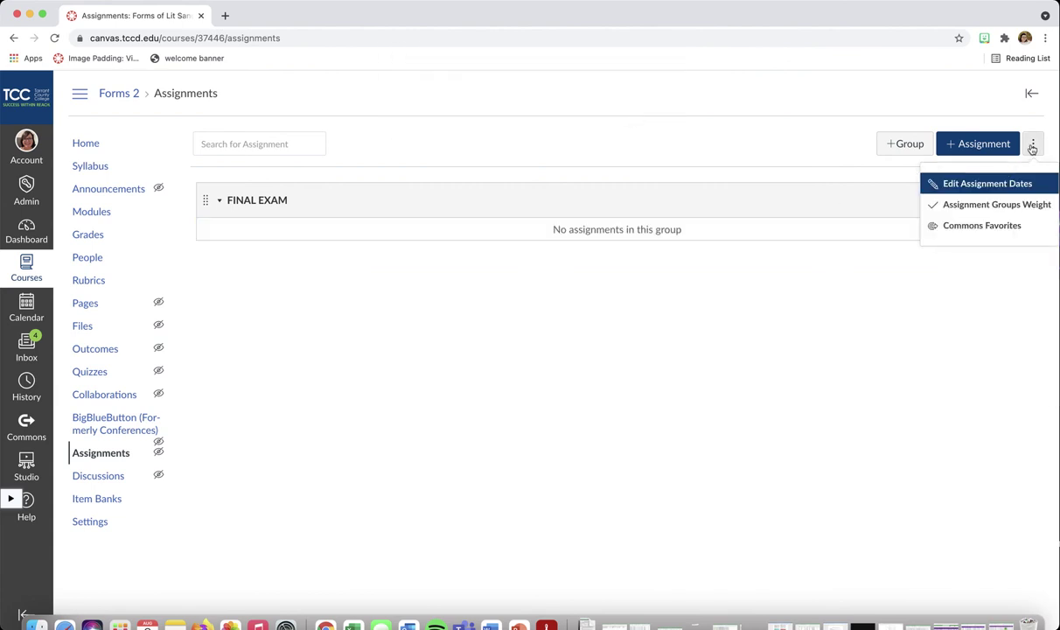
{"action": "left_click", "coordinate": [904, 152]}
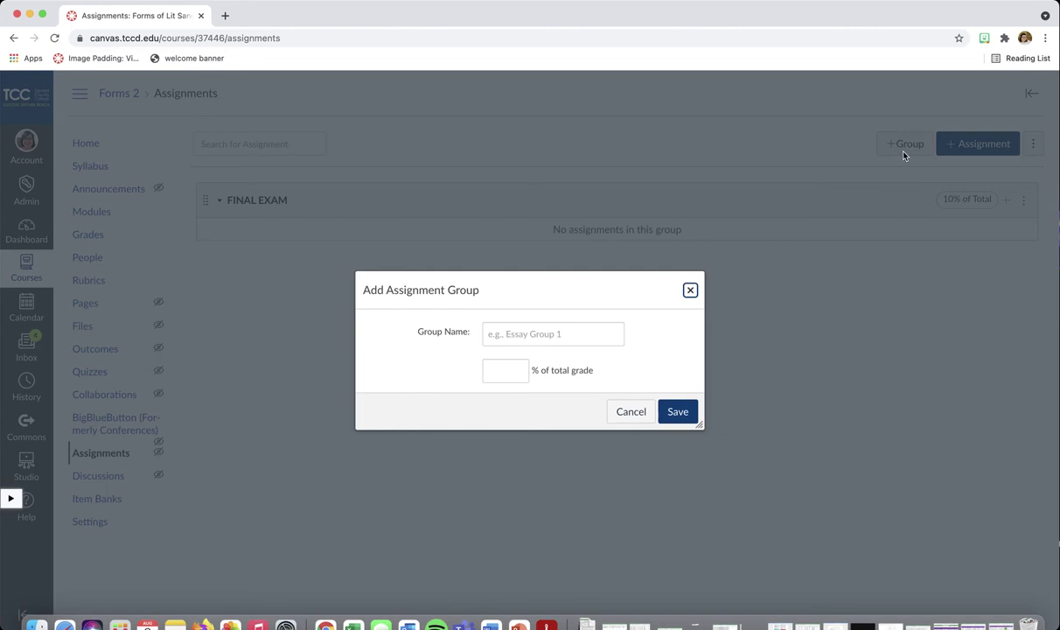
{"action": "left_click", "coordinate": [577, 334]}
{"action": "type", "text": "Test"}
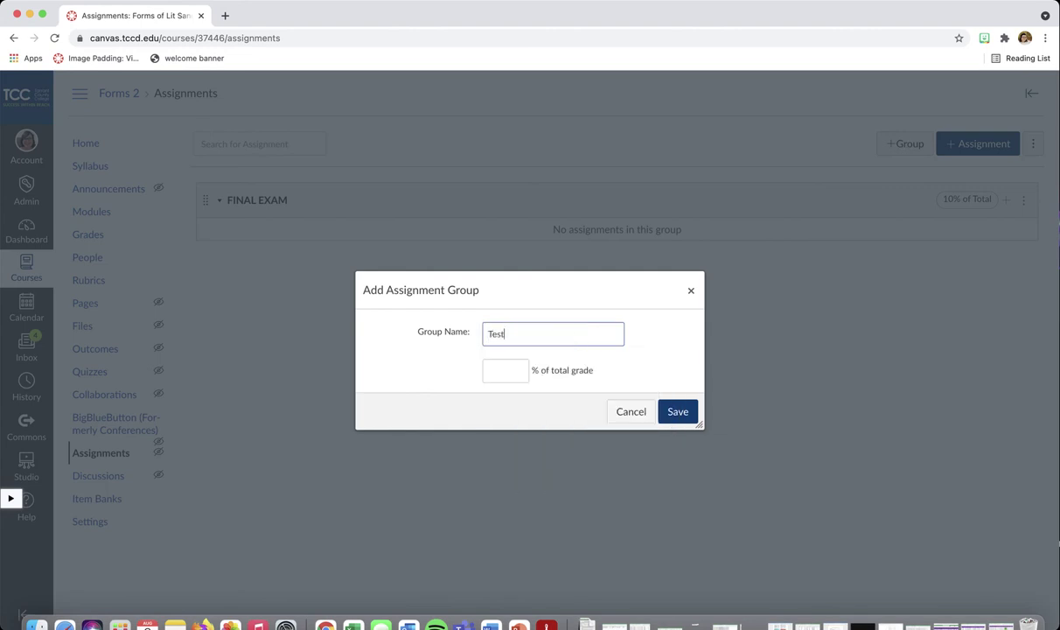
{"action": "left_click", "coordinate": [677, 411]}
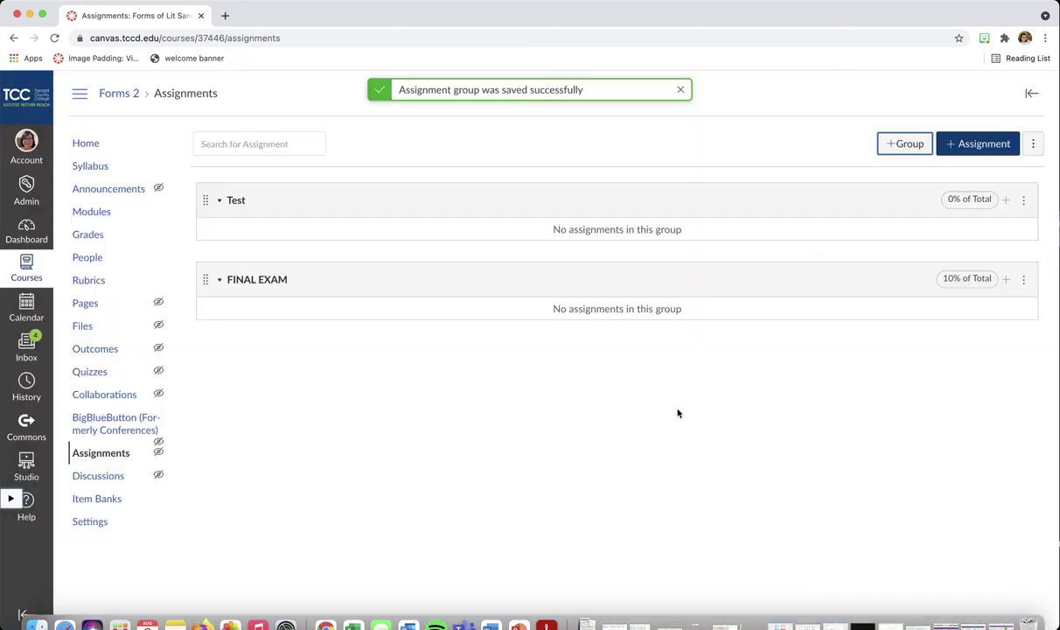
Delete the empty FINAL EXAM assignment group
{"action": "left_click", "coordinate": [1023, 279]}
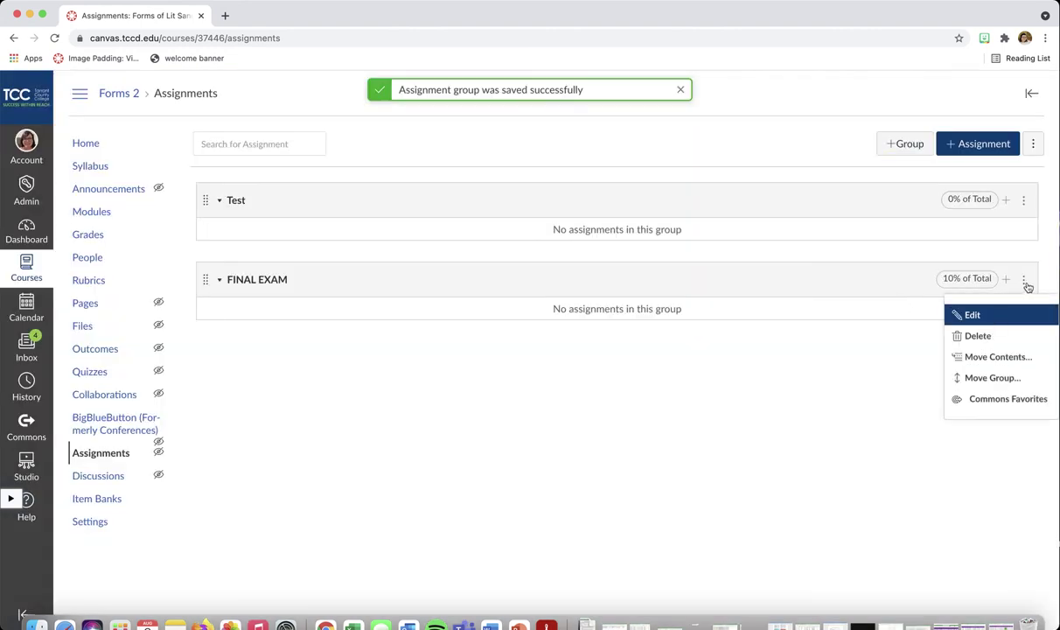
{"action": "left_click", "coordinate": [985, 338]}
{"action": "left_click", "coordinate": [636, 111]}
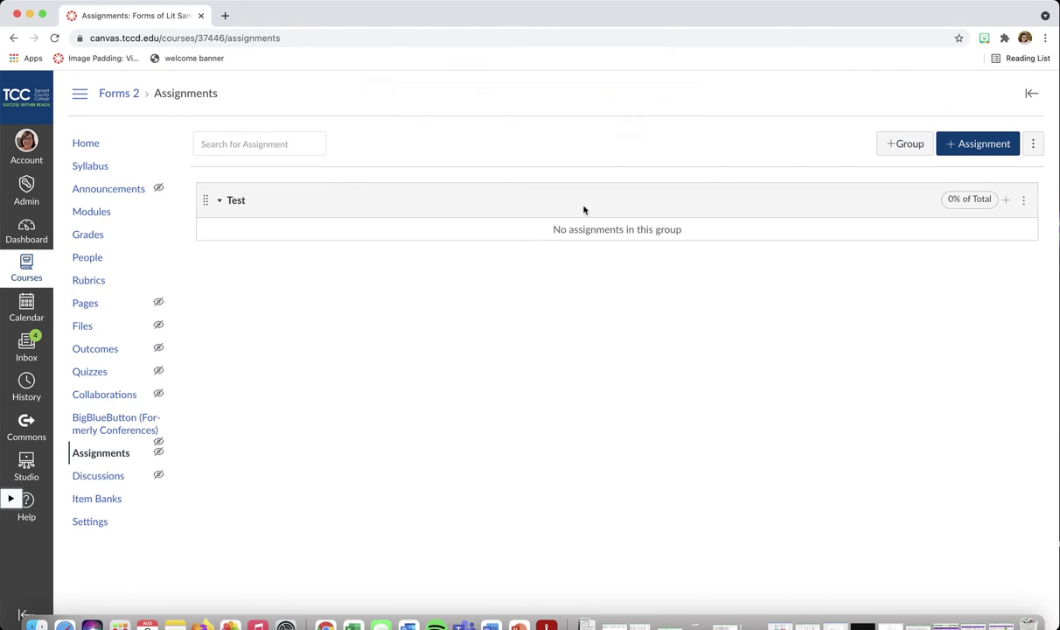
Check all sections of the course's Discussions page and the Quizzes page for leftover content
{"action": "left_click", "coordinate": [109, 478]}
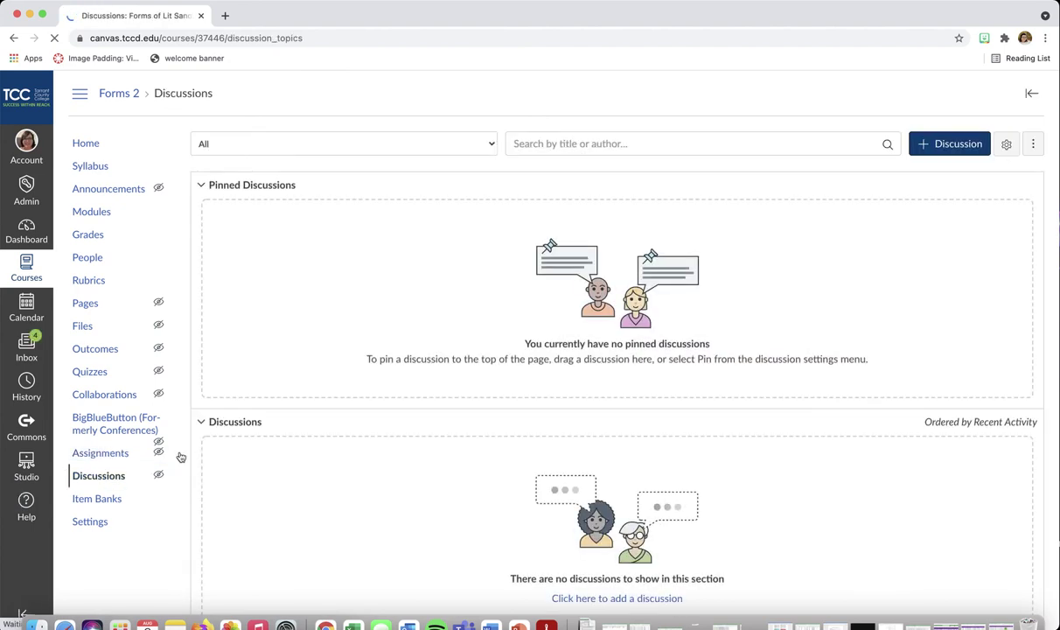
{"action": "scroll", "coordinate": [558, 371], "scroll_direction": "down", "scroll_amount": 5}
{"action": "scroll", "coordinate": [559, 375], "scroll_direction": "up", "scroll_amount": 5}
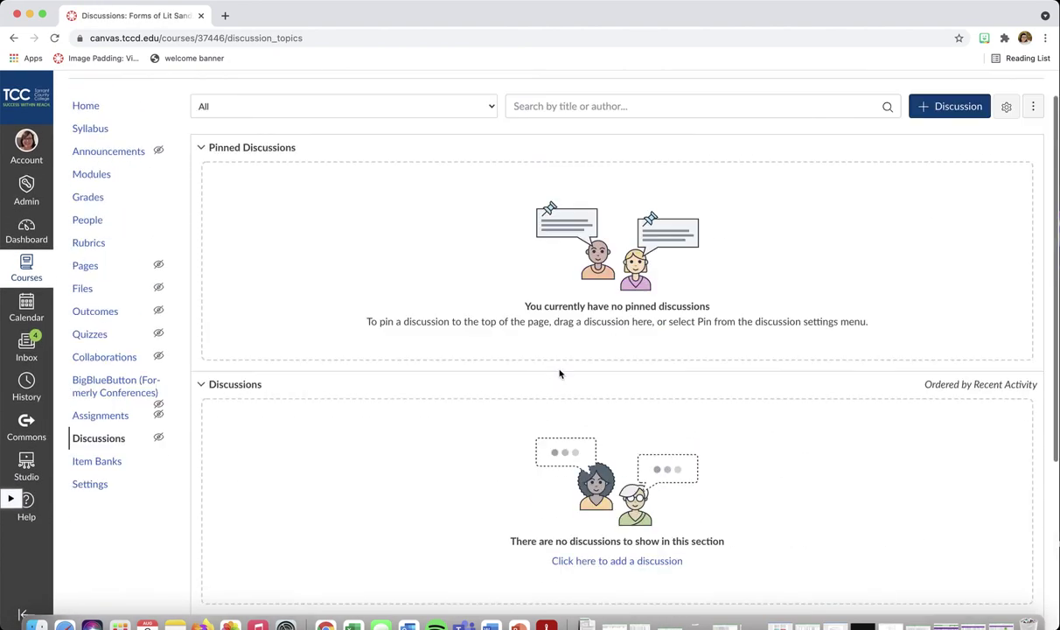
{"action": "scroll", "coordinate": [559, 370], "scroll_direction": "down", "scroll_amount": 1}
{"action": "scroll", "coordinate": [559, 370], "scroll_direction": "down", "scroll_amount": 3}
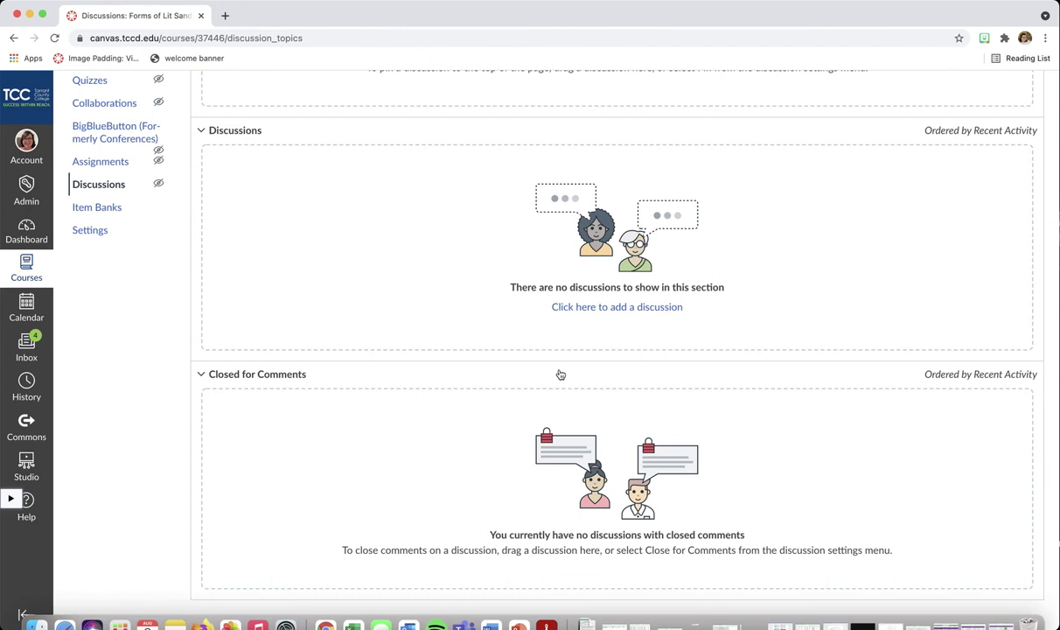
{"action": "scroll", "coordinate": [560, 375], "scroll_direction": "up", "scroll_amount": 5}
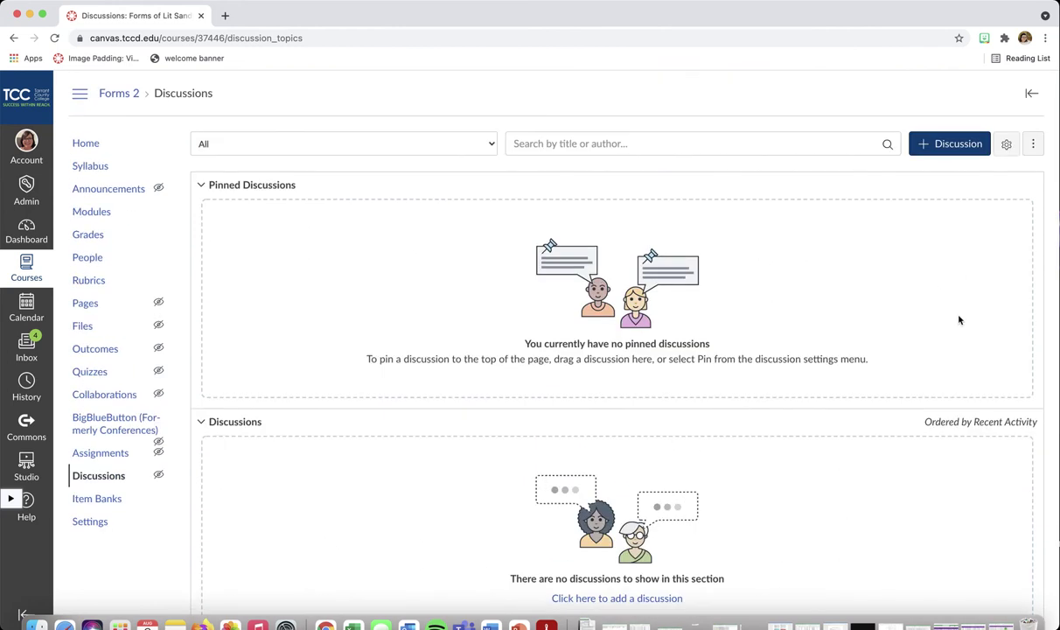
{"action": "left_click", "coordinate": [92, 373]}
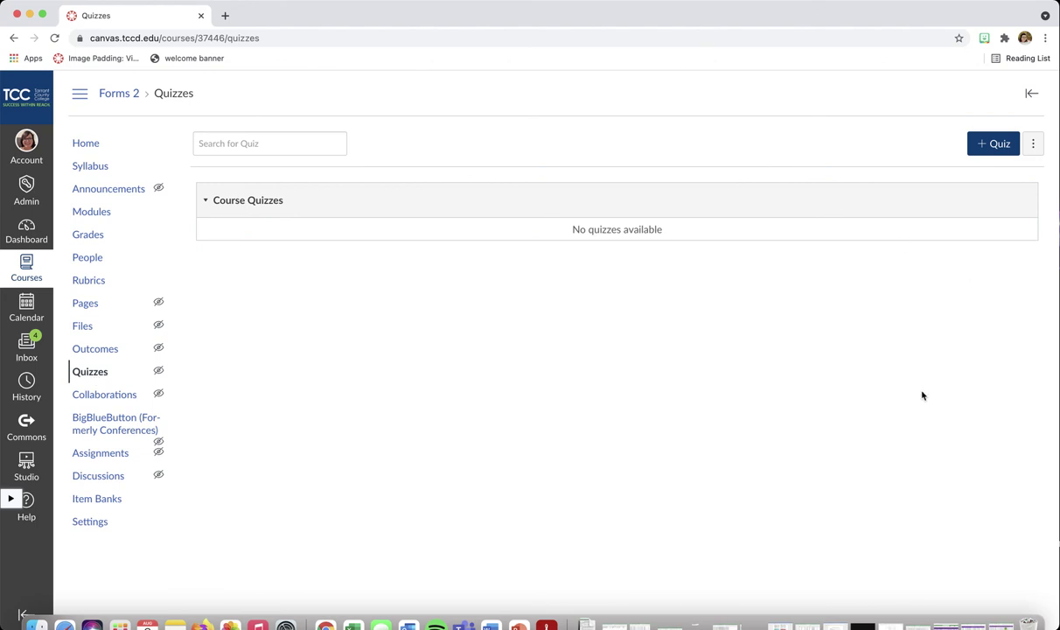
Open the course's Modules page and review the list of existing modules
{"action": "left_click", "coordinate": [93, 214]}
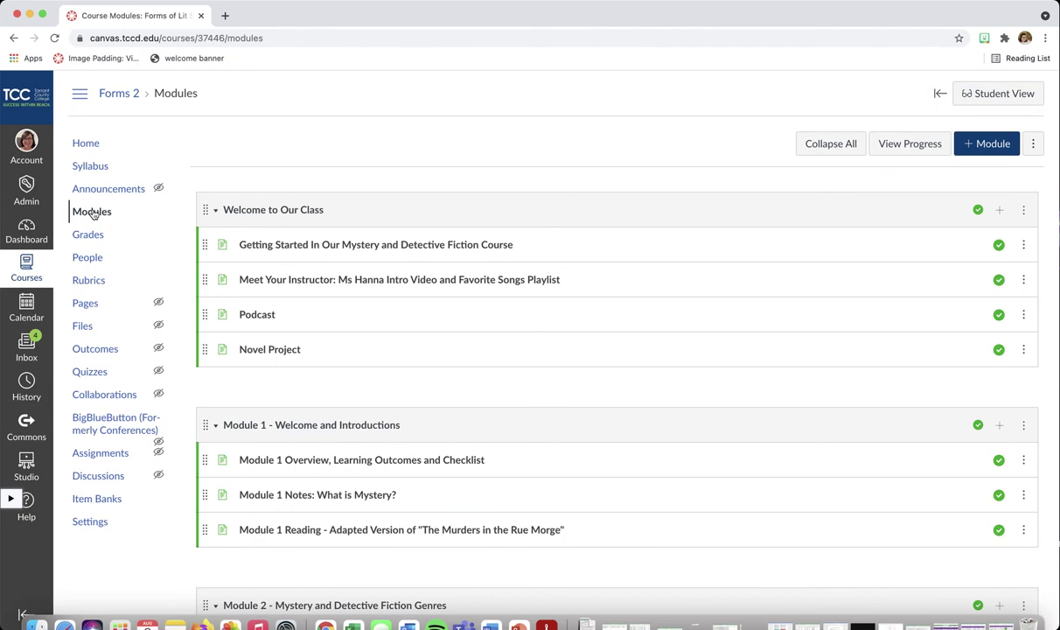
{"action": "scroll", "coordinate": [587, 428], "scroll_direction": "down", "scroll_amount": 5}
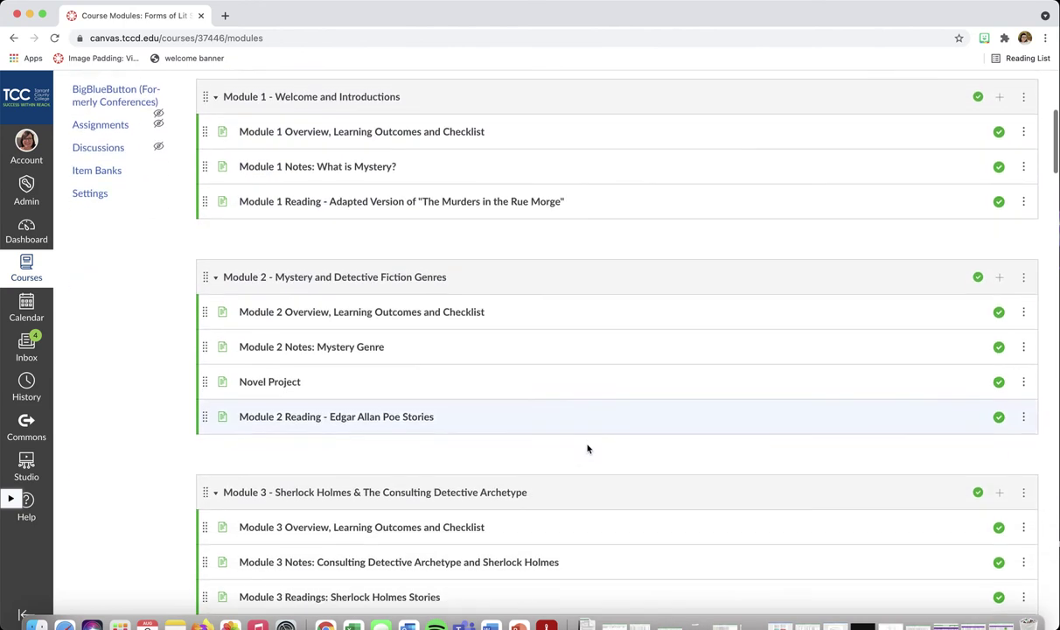
{"action": "scroll", "coordinate": [587, 448], "scroll_direction": "down", "scroll_amount": 5}
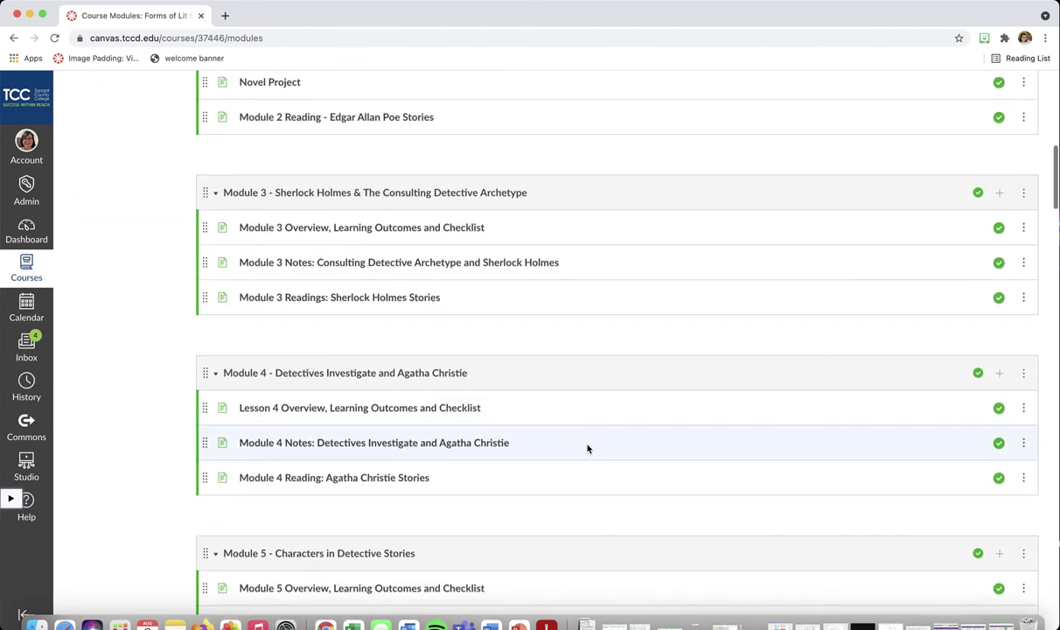
{"action": "scroll", "coordinate": [587, 448], "scroll_direction": "down", "scroll_amount": 4}
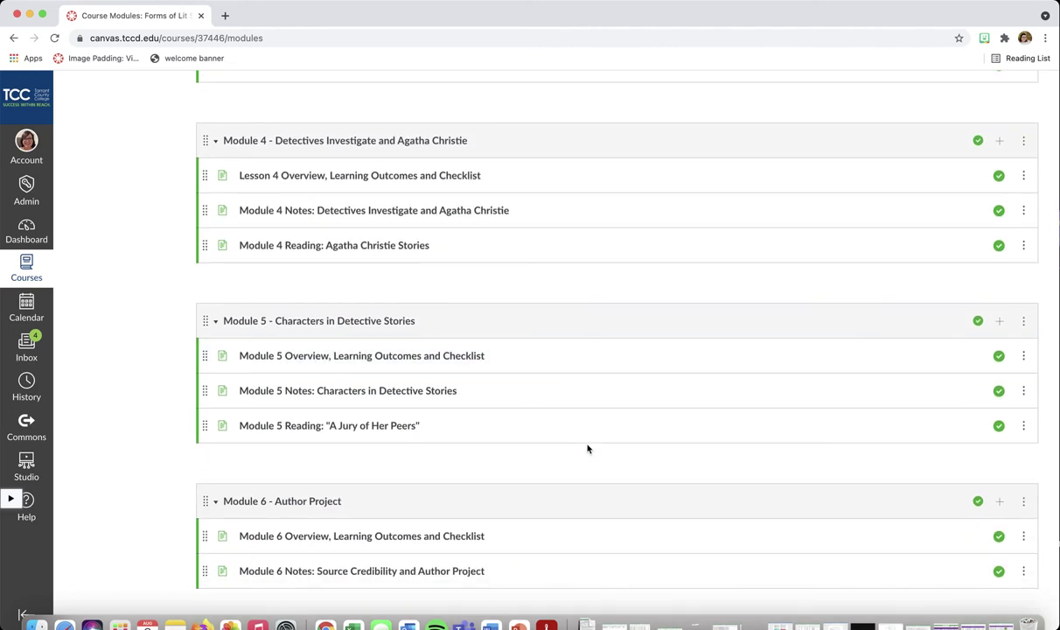
{"action": "scroll", "coordinate": [587, 448], "scroll_direction": "down", "scroll_amount": 4}
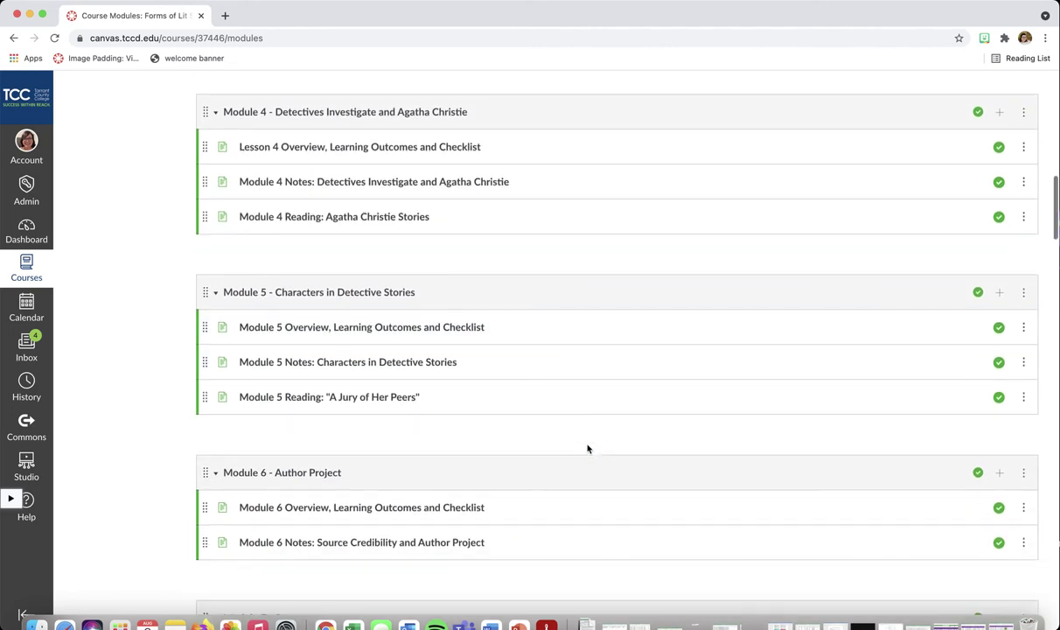
{"action": "scroll", "coordinate": [587, 448], "scroll_direction": "up", "scroll_amount": 8}
{"action": "scroll", "coordinate": [587, 448], "scroll_direction": "up", "scroll_amount": 10}
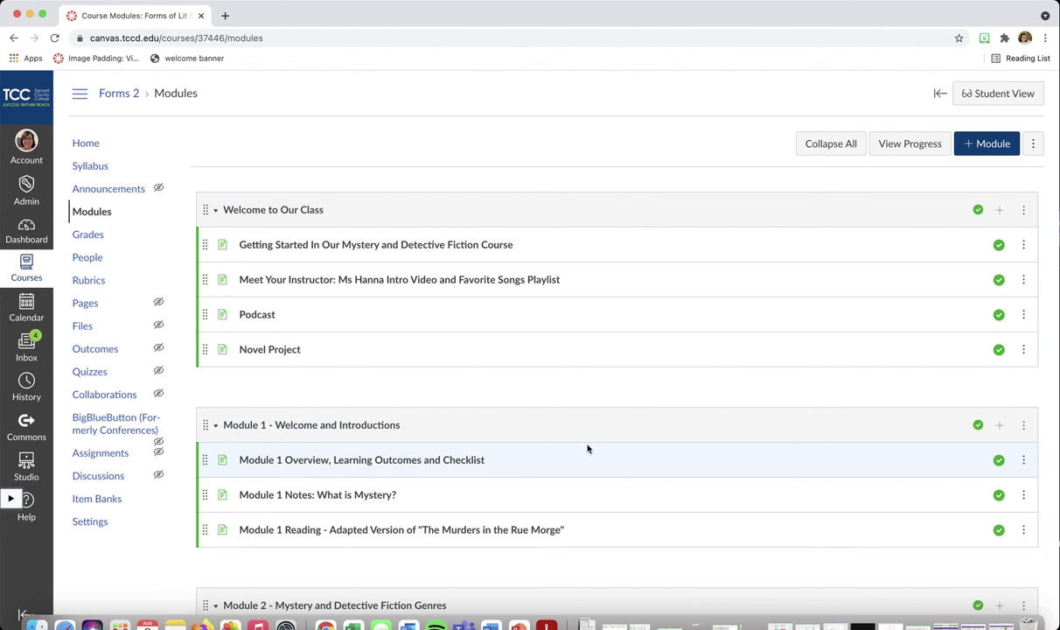
Delete the modules Welcome to Our Class and Module 1 - Welcome and Introductions
{"action": "left_click", "coordinate": [1024, 211]}
{"action": "left_click", "coordinate": [958, 307]}
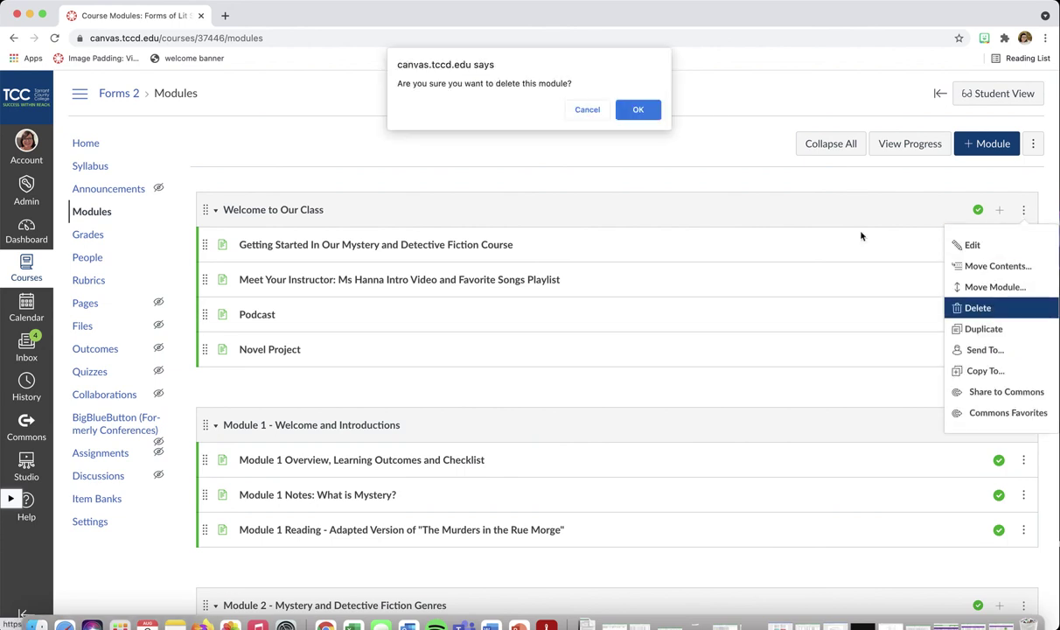
{"action": "left_click", "coordinate": [657, 108]}
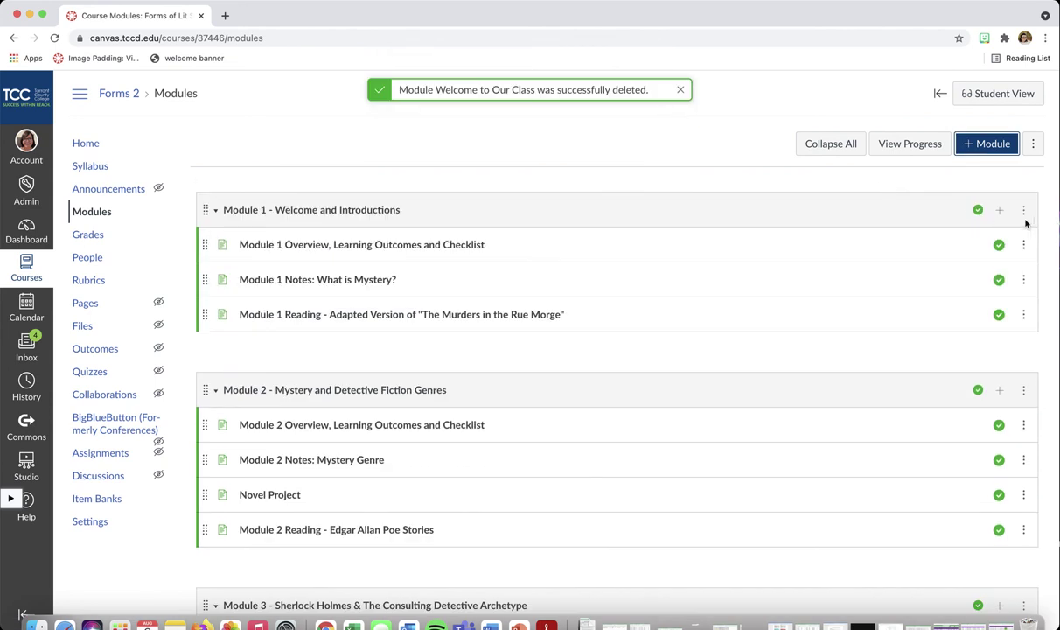
{"action": "left_click", "coordinate": [1023, 211]}
{"action": "left_click", "coordinate": [973, 307]}
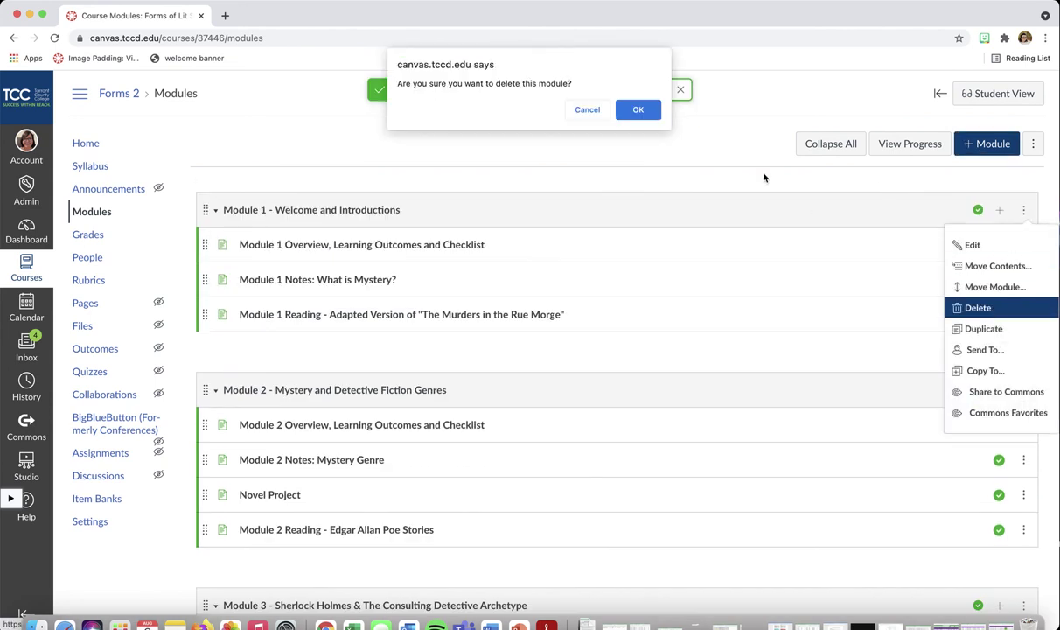
{"action": "left_click", "coordinate": [639, 110]}
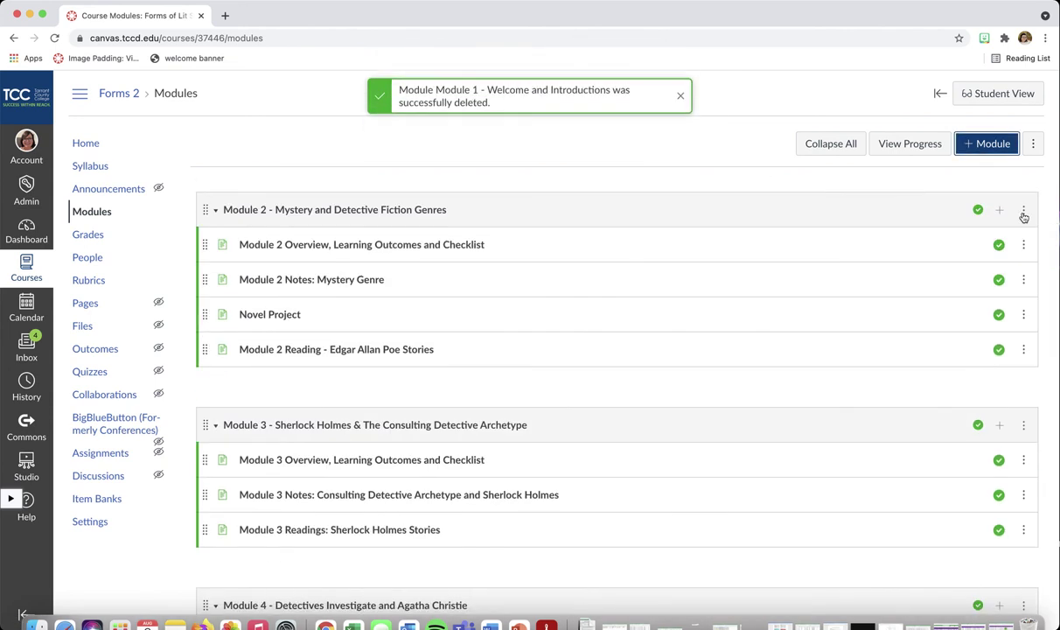
Delete Module 2 - Mystery and Detective Fiction Genres and Module 3 - Sherlock Holmes & The Consulting Detective Archetype
{"action": "left_click", "coordinate": [1023, 210]}
{"action": "left_click", "coordinate": [972, 308]}
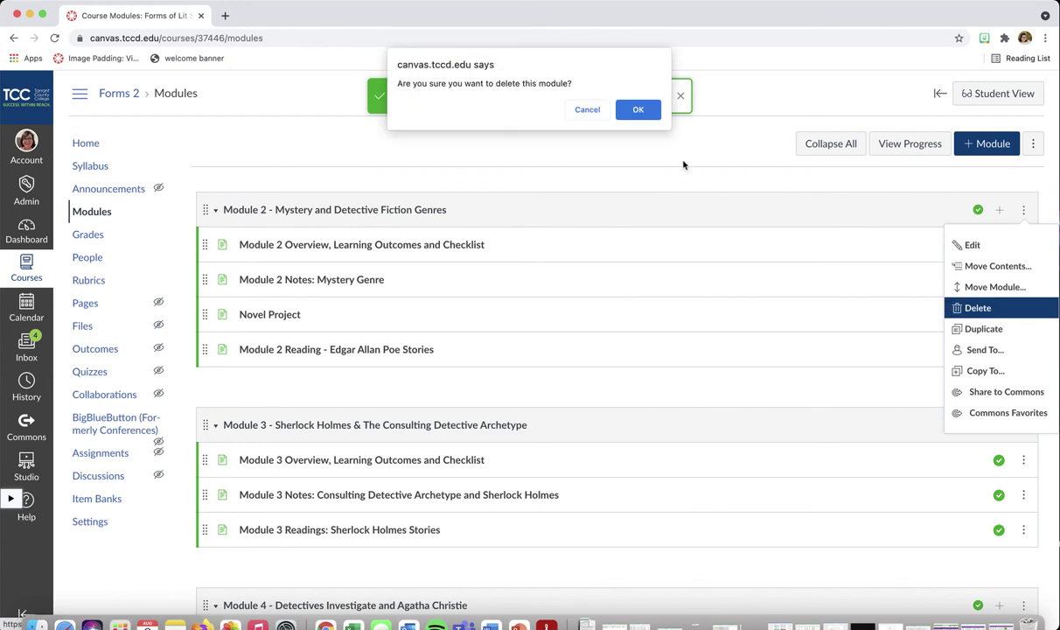
{"action": "left_click", "coordinate": [639, 111]}
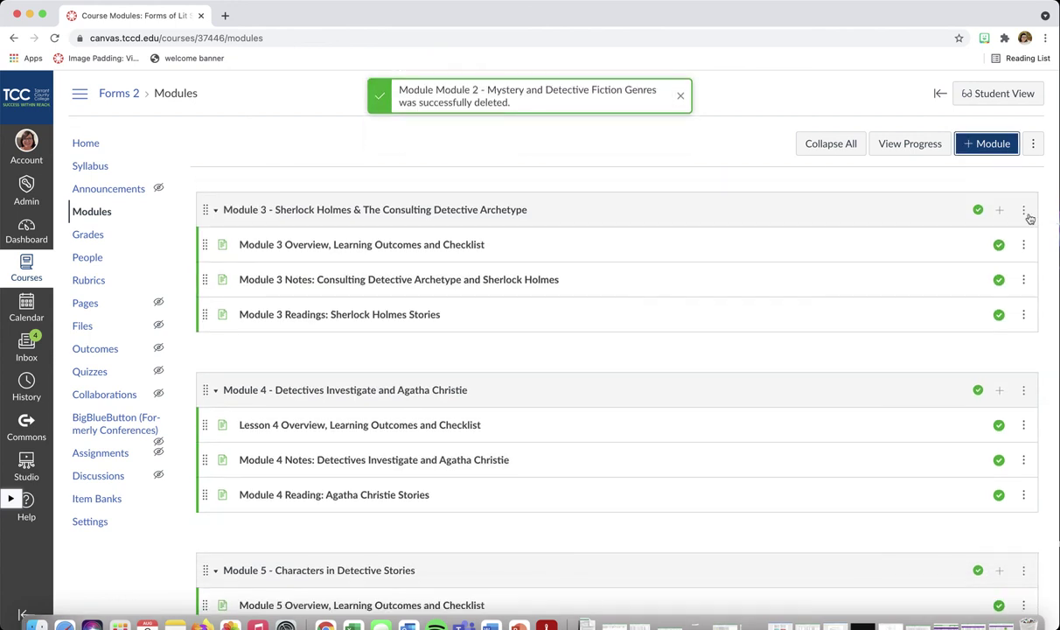
{"action": "left_click", "coordinate": [1023, 211]}
{"action": "left_click", "coordinate": [962, 306]}
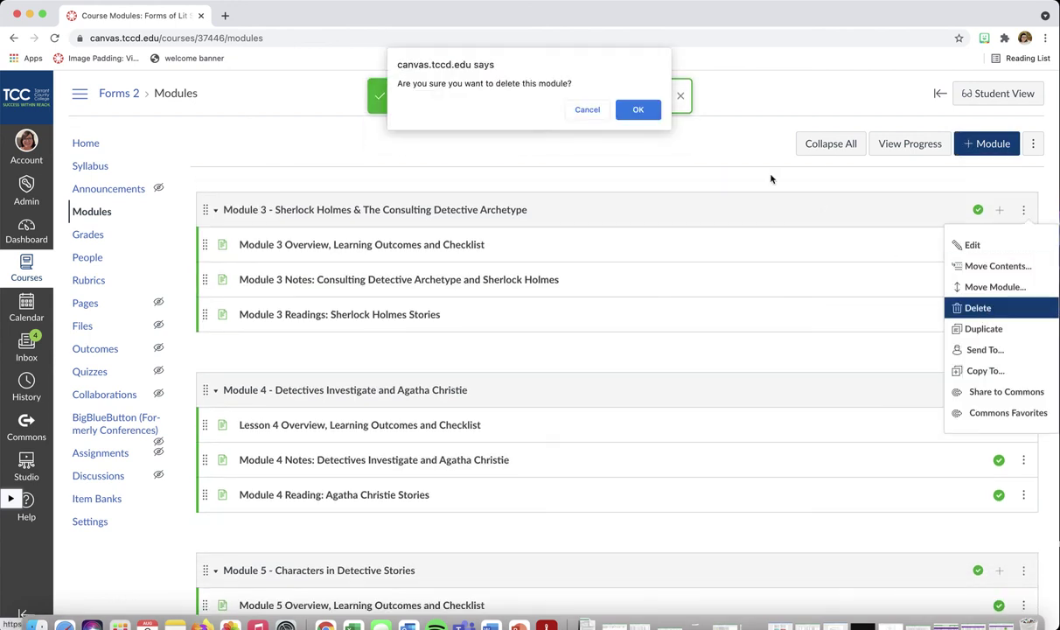
{"action": "left_click", "coordinate": [637, 110]}
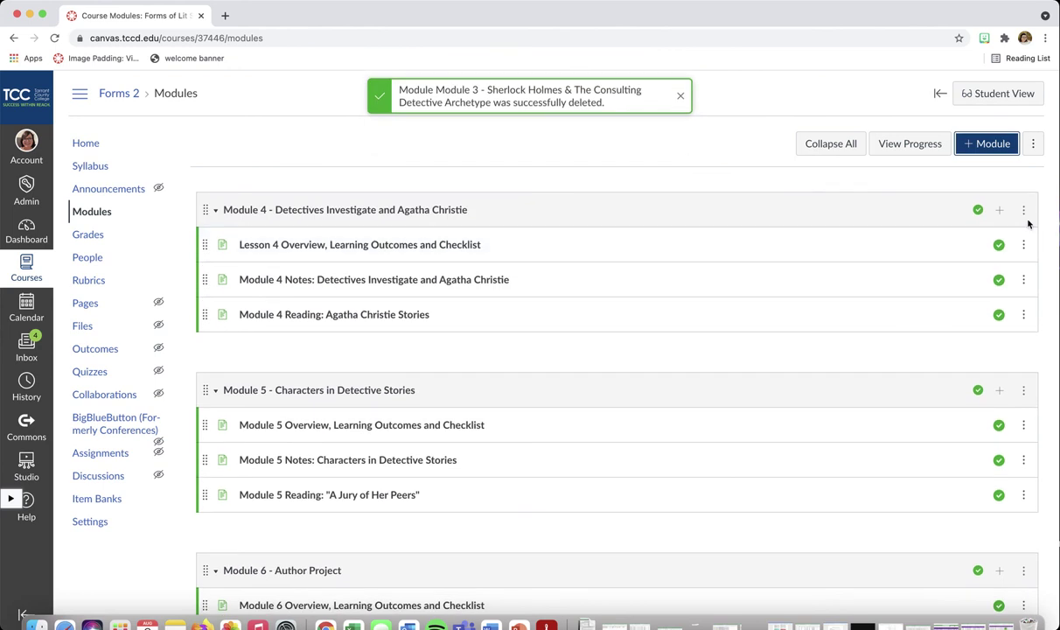
Delete Module 4 - Detectives Investigate and Agatha Christie and Module 5 - Characters in Detective Stories
{"action": "left_click", "coordinate": [1024, 211]}
{"action": "left_click", "coordinate": [977, 307]}
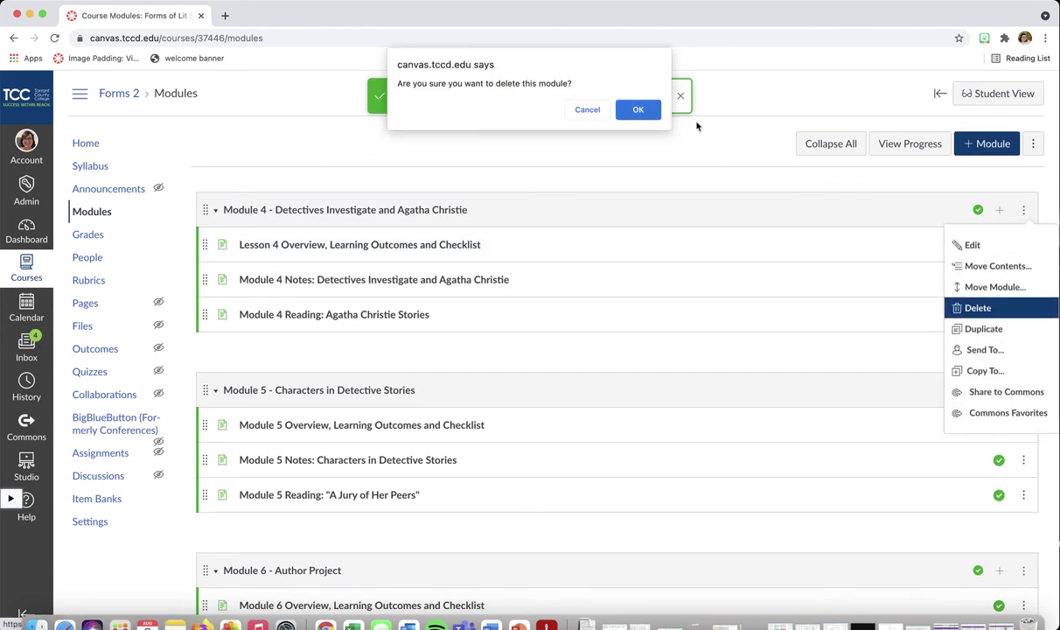
{"action": "left_click", "coordinate": [644, 105]}
{"action": "left_click", "coordinate": [1024, 210]}
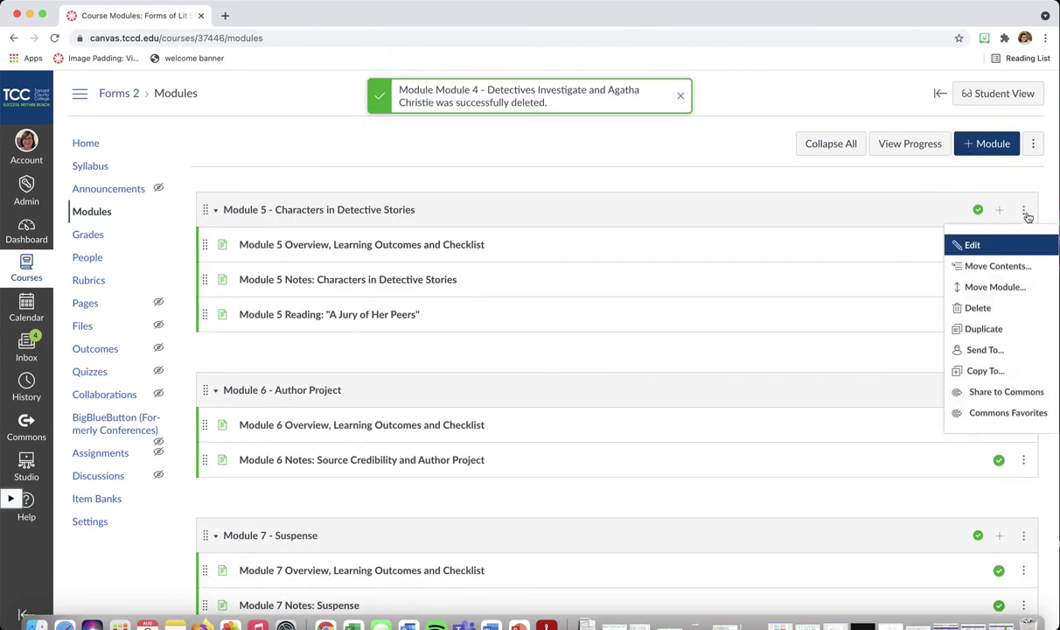
{"action": "left_click", "coordinate": [977, 307]}
{"action": "left_click", "coordinate": [641, 108]}
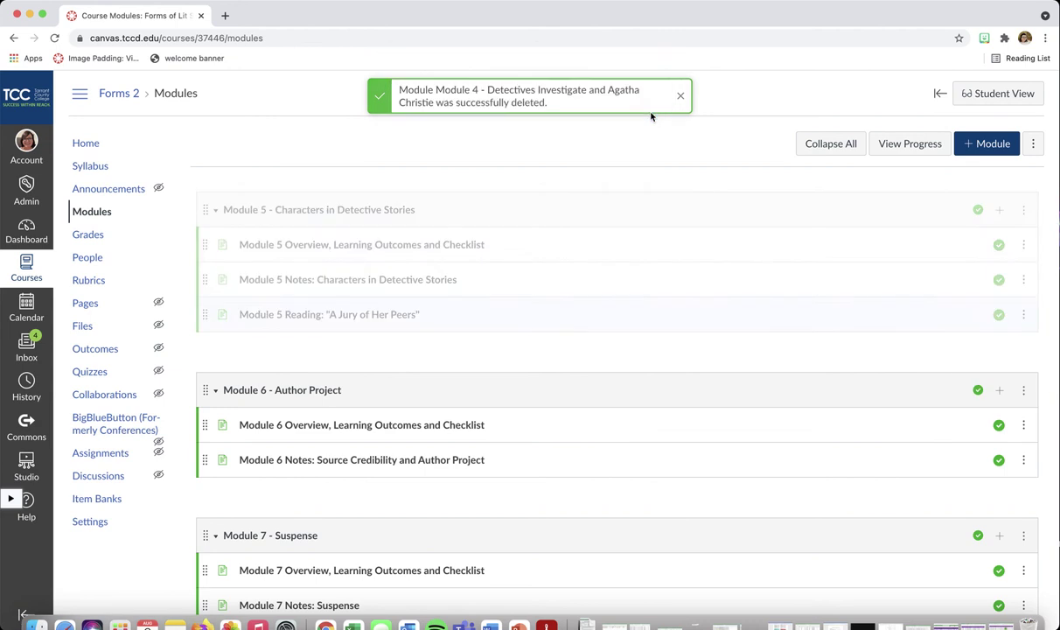
Delete Module 6 - Author Project and Module 7 - Suspense from the course
{"action": "left_click", "coordinate": [1023, 210]}
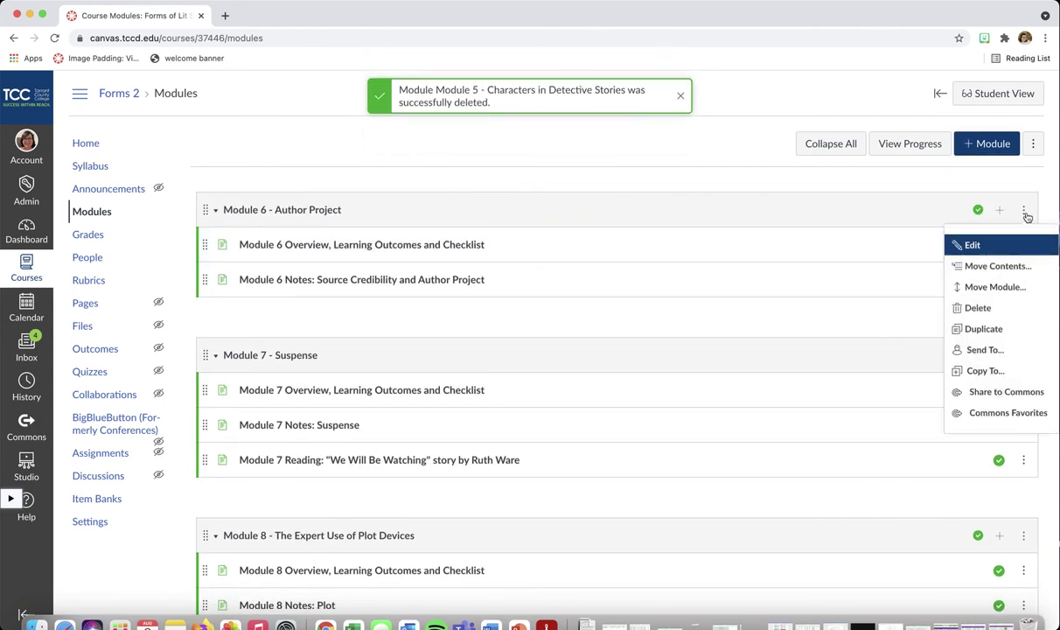
{"action": "left_click", "coordinate": [977, 307]}
{"action": "left_click", "coordinate": [638, 109]}
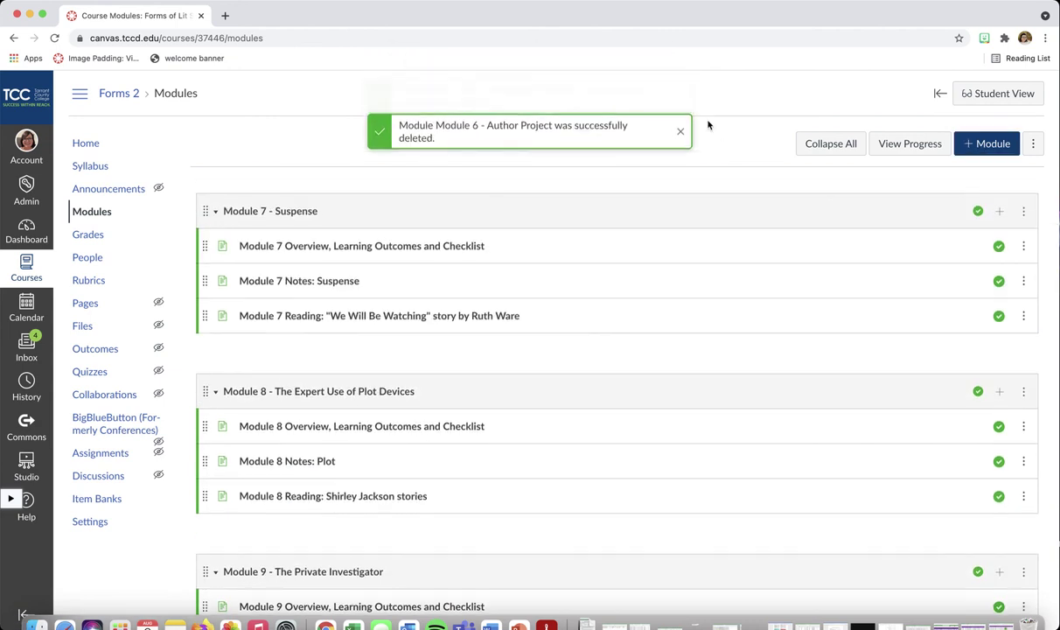
{"action": "left_click", "coordinate": [1023, 210]}
{"action": "left_click", "coordinate": [977, 307]}
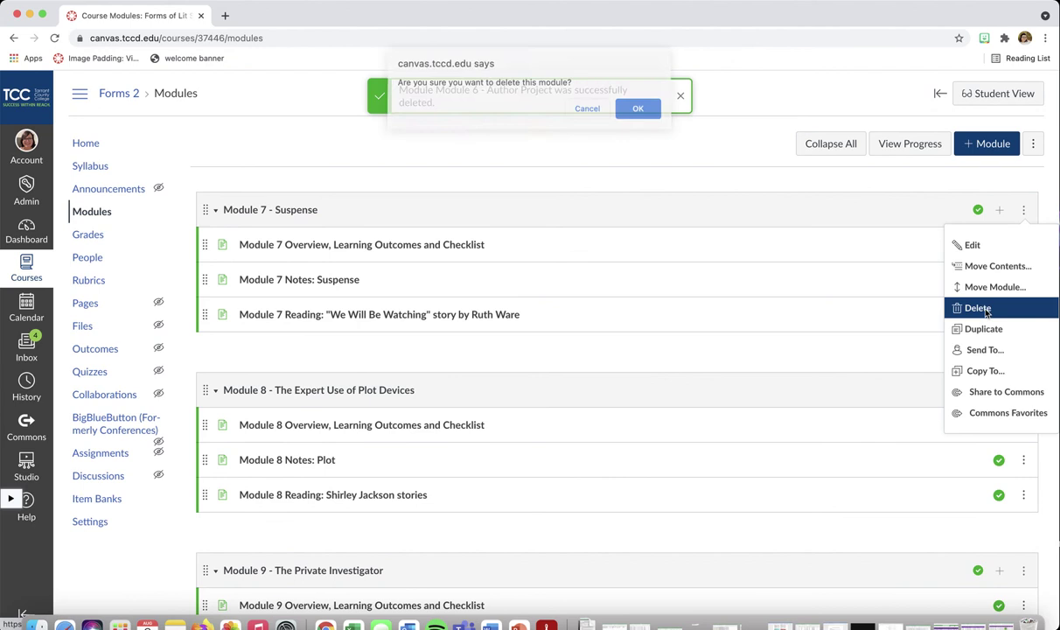
{"action": "left_click", "coordinate": [638, 111]}
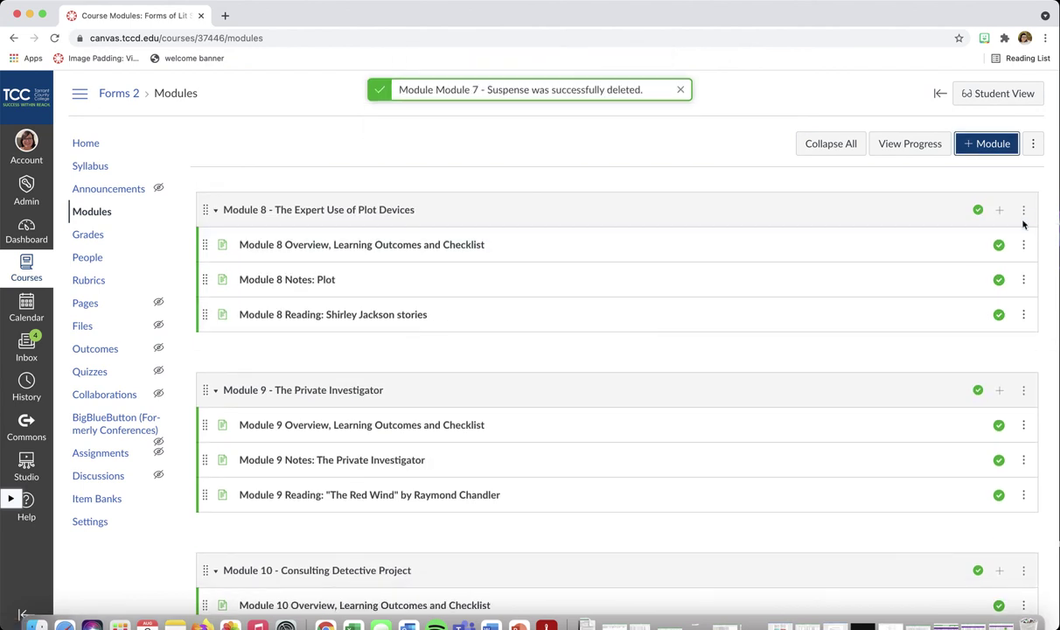
Delete Module 8 - The Expert Use of Plot Devices and Module 9 - The Private Investigator
{"action": "left_click", "coordinate": [1023, 210]}
{"action": "left_click", "coordinate": [977, 307]}
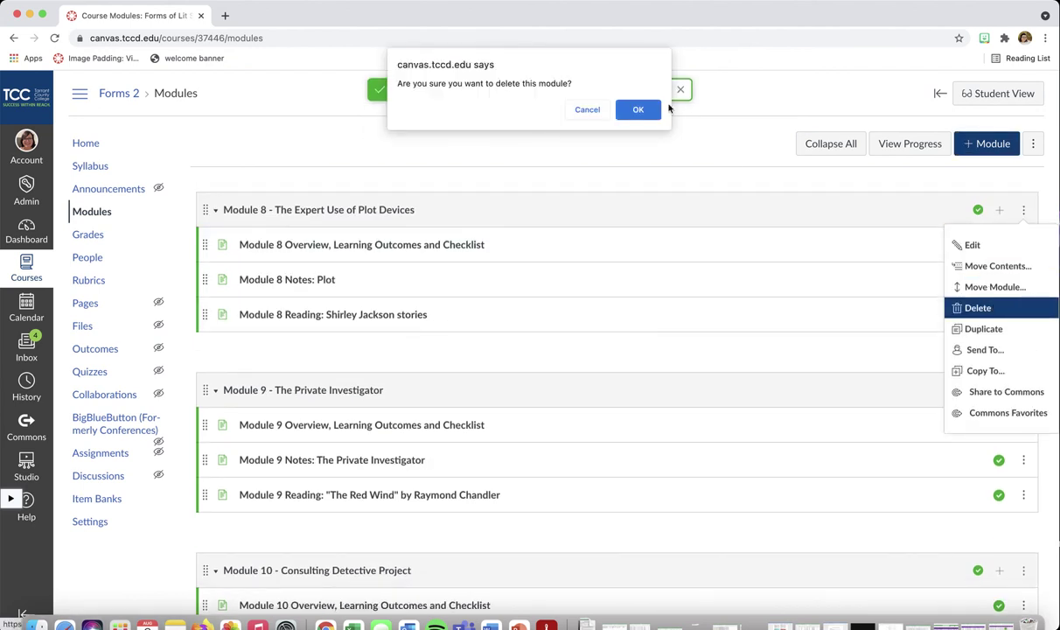
{"action": "left_click", "coordinate": [638, 110]}
{"action": "left_click", "coordinate": [1024, 210]}
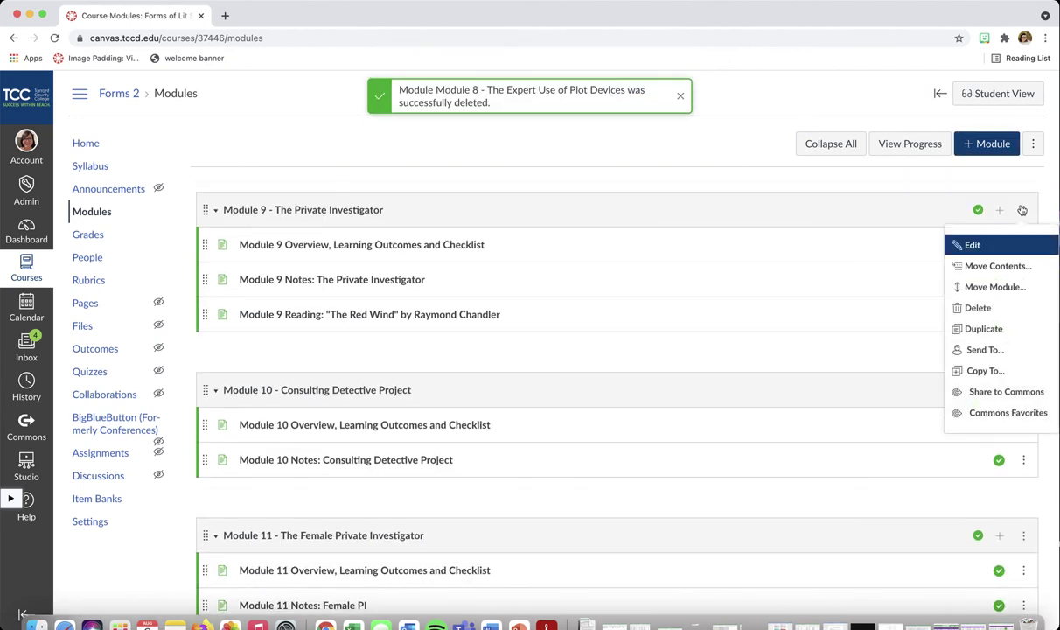
{"action": "left_click", "coordinate": [971, 307]}
{"action": "left_click", "coordinate": [638, 109]}
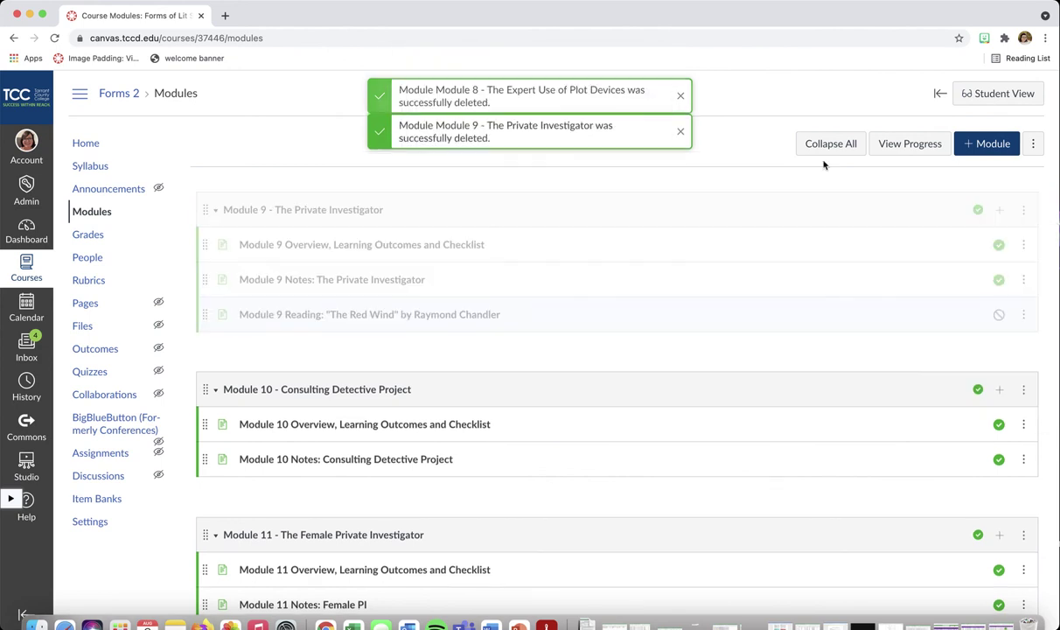
Delete Module 10 - Consulting Detective Project and Module 11 - The Female Private Investigator
{"action": "left_click", "coordinate": [1023, 210]}
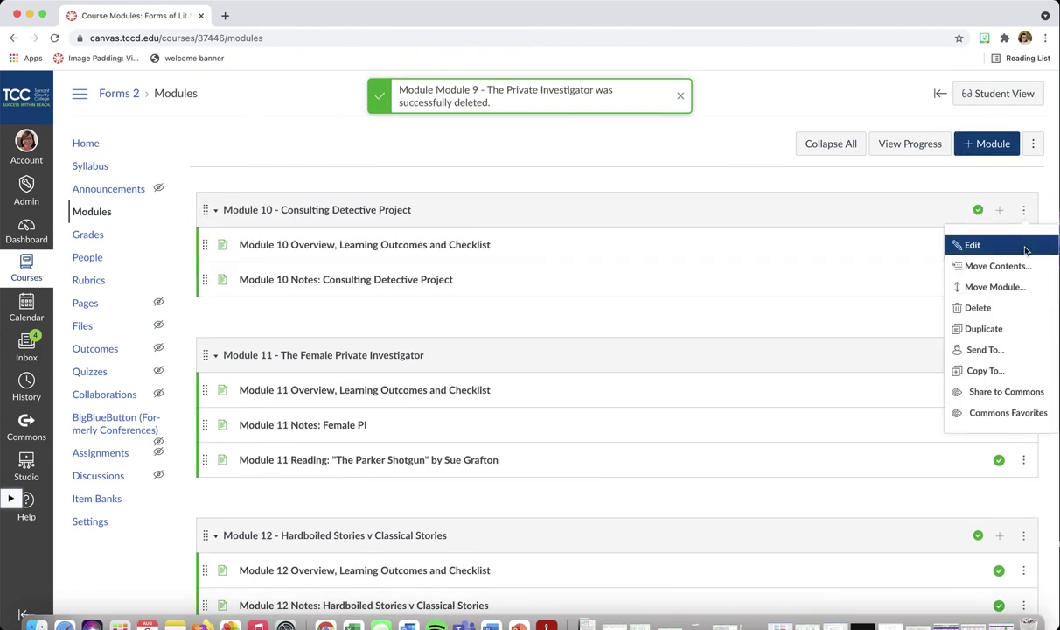
{"action": "left_click", "coordinate": [1012, 305]}
{"action": "left_click", "coordinate": [636, 109]}
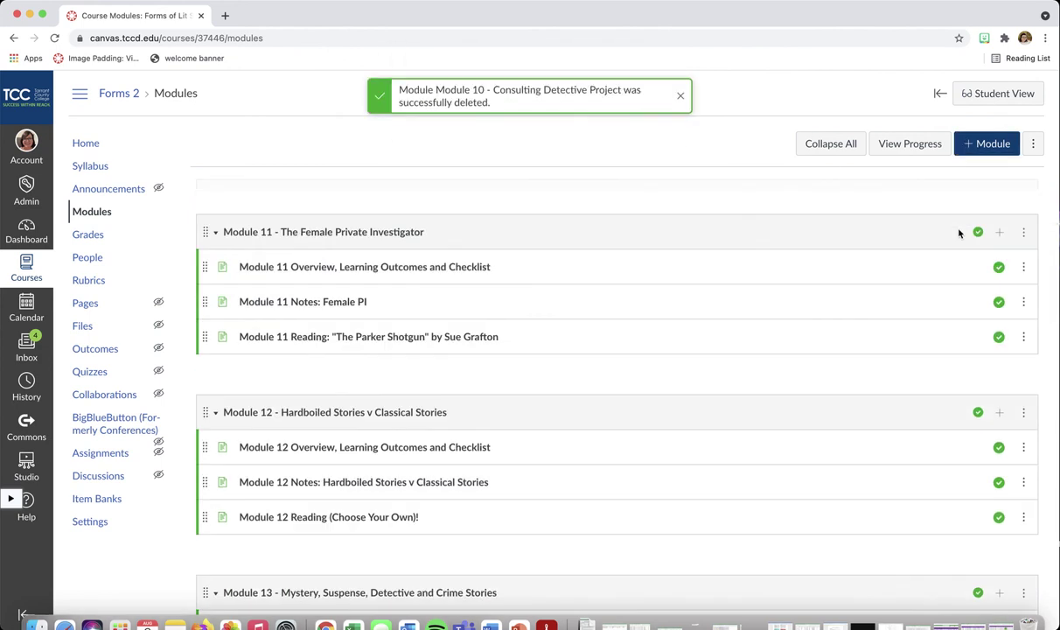
{"action": "left_click", "coordinate": [1023, 210]}
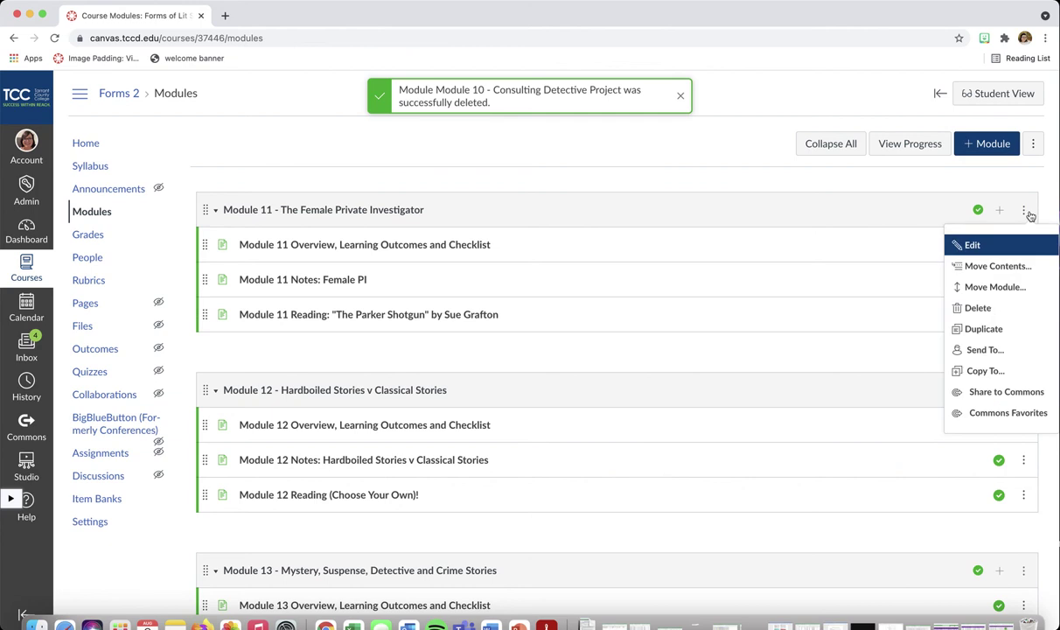
{"action": "left_click", "coordinate": [1013, 306]}
{"action": "left_click", "coordinate": [653, 111]}
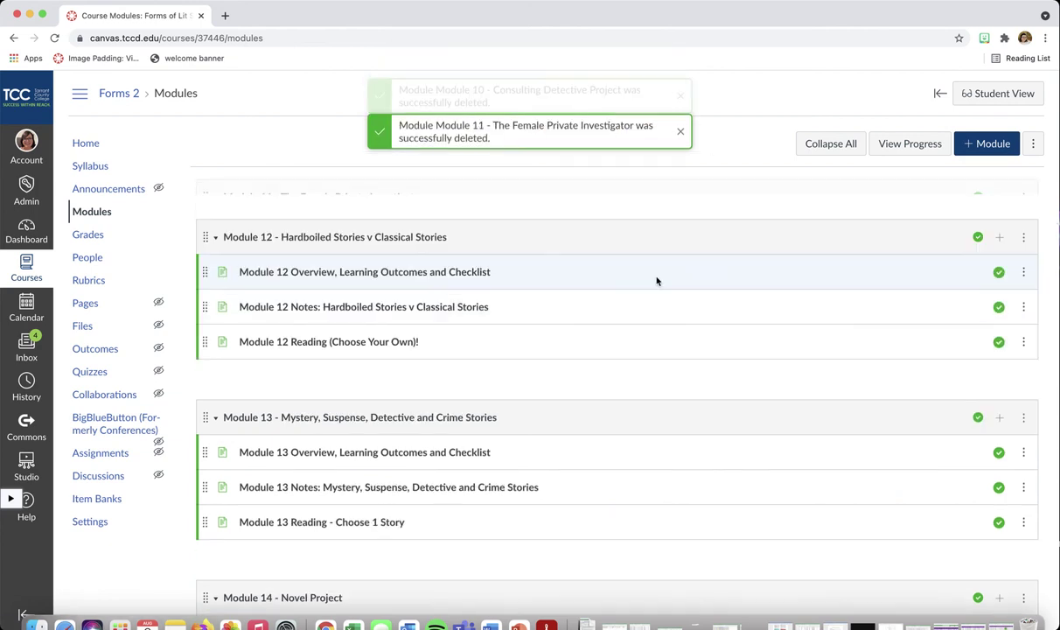
Unpublish Module 12 - Hardboiled Stories v Classical Stories together with its Overview, Notes and Reading pages
{"action": "scroll", "coordinate": [657, 281], "scroll_direction": "down", "scroll_amount": 5}
{"action": "scroll", "coordinate": [657, 281], "scroll_direction": "down", "scroll_amount": 3}
{"action": "scroll", "coordinate": [657, 281], "scroll_direction": "up", "scroll_amount": 15}
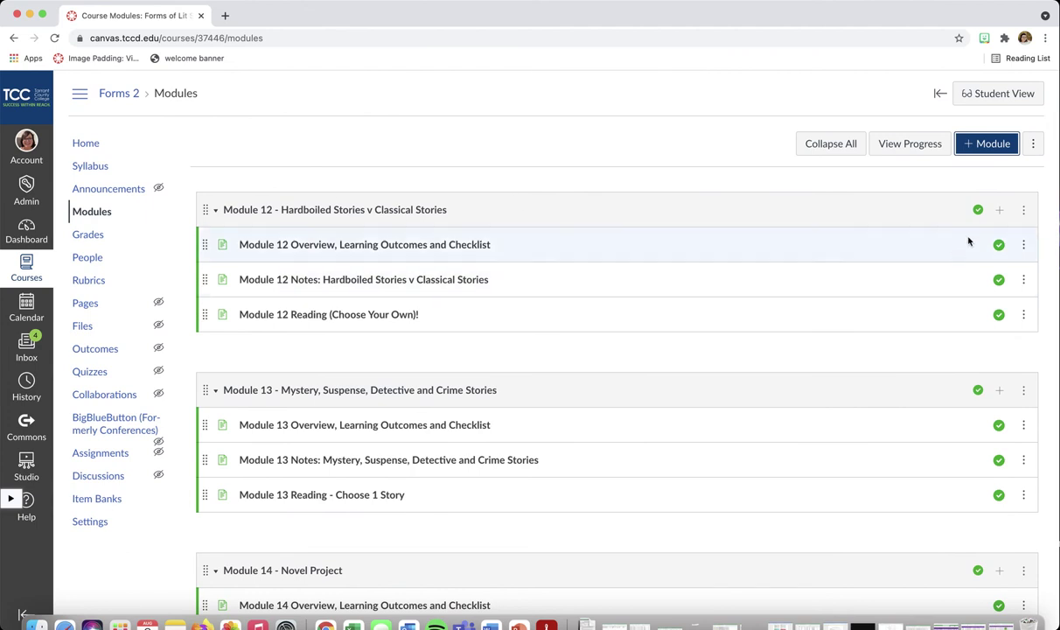
{"action": "left_click", "coordinate": [978, 209]}
{"action": "left_click", "coordinate": [999, 244]}
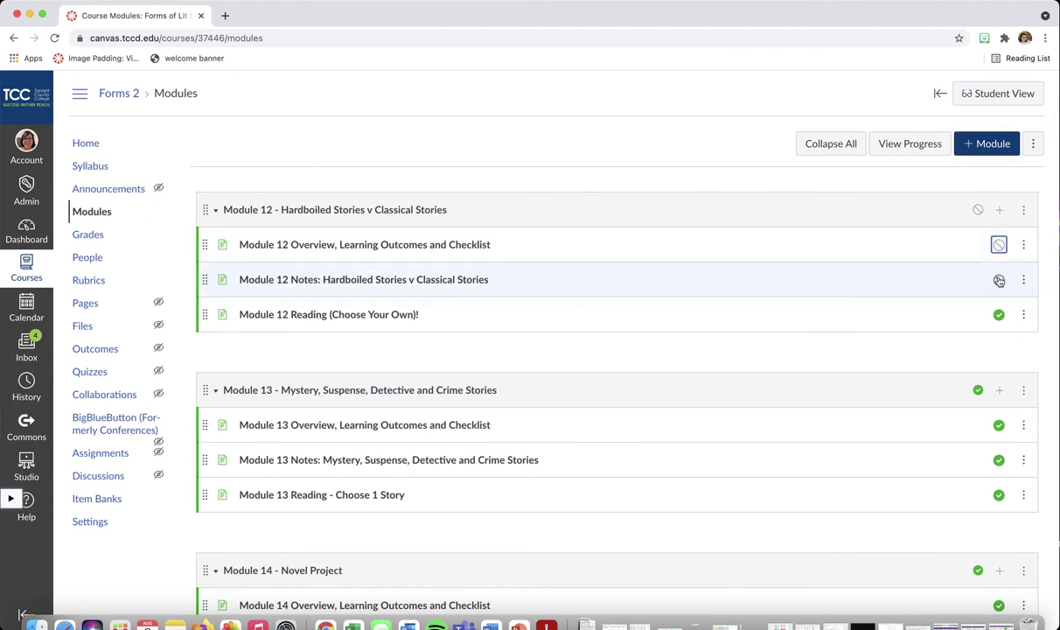
{"action": "left_click", "coordinate": [999, 279]}
{"action": "left_click", "coordinate": [999, 314]}
Unpublish Module 13 - Mystery, Suspense, Detective and Crime Stories together with its Overview, Notes and Reading pages
{"action": "left_click", "coordinate": [978, 389]}
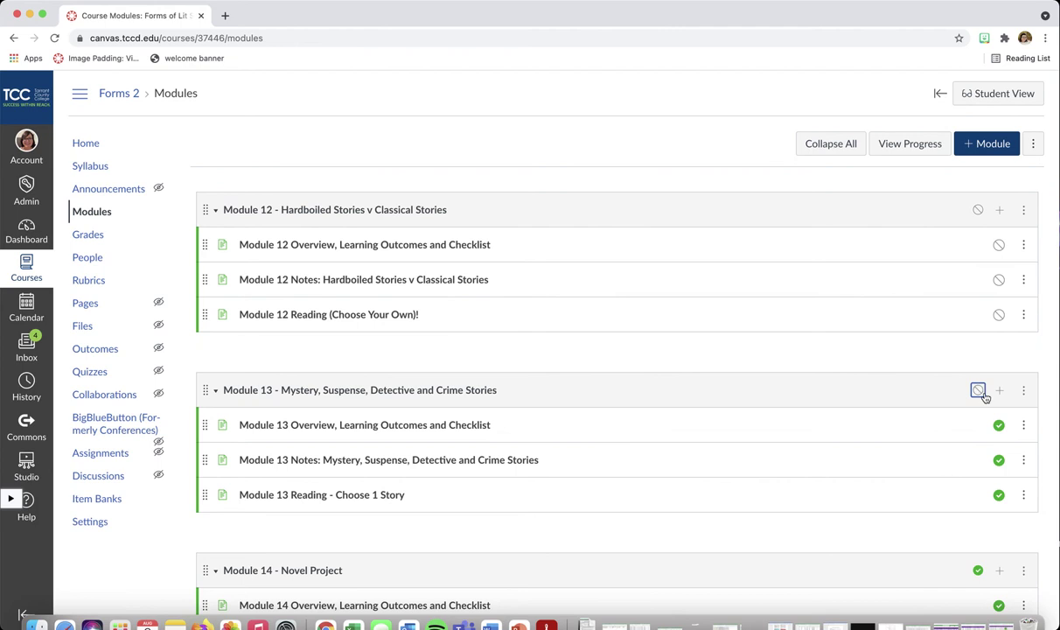
{"action": "left_click", "coordinate": [999, 425]}
{"action": "left_click", "coordinate": [999, 459]}
{"action": "left_click", "coordinate": [999, 494]}
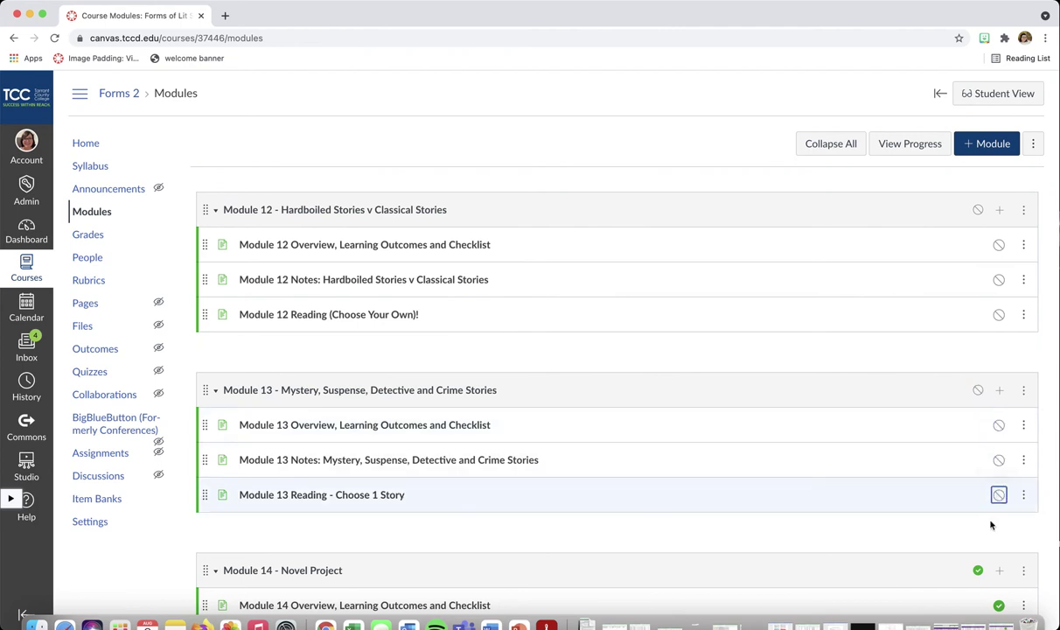
Unpublish Module 14 - Novel Project together with its Overview and Novel Project pages
{"action": "scroll", "coordinate": [984, 533], "scroll_direction": "down", "scroll_amount": 2}
{"action": "left_click", "coordinate": [977, 481]}
{"action": "left_click", "coordinate": [999, 515]}
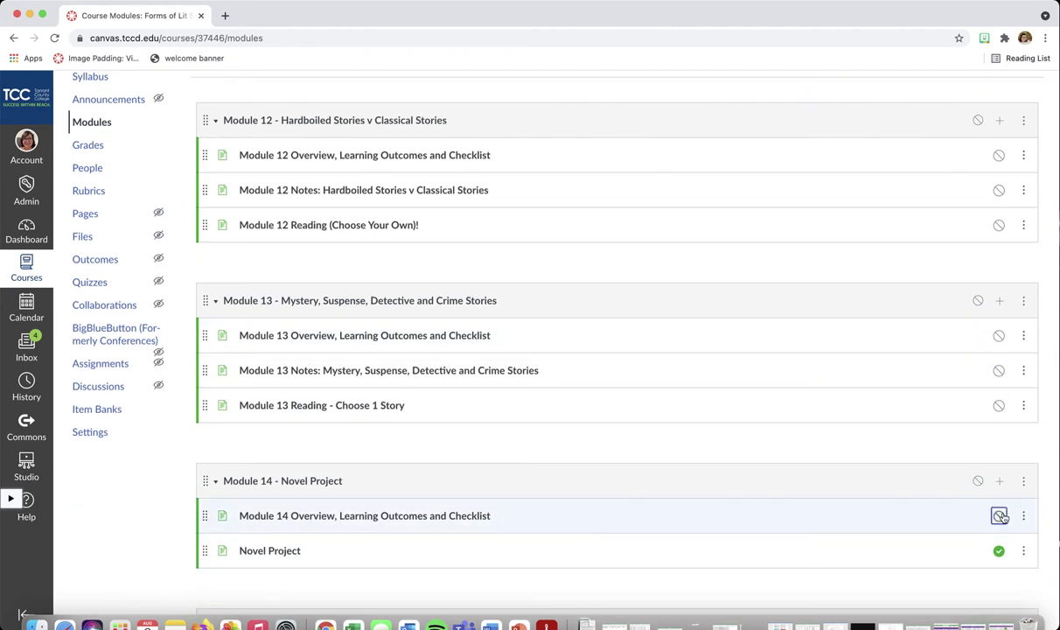
{"action": "left_click", "coordinate": [999, 550]}
Unpublish Module 15 - What is Justice? together with its Overview, Notes and Reading pages
{"action": "scroll", "coordinate": [997, 525], "scroll_direction": "down", "scroll_amount": 5}
{"action": "left_click", "coordinate": [977, 371]}
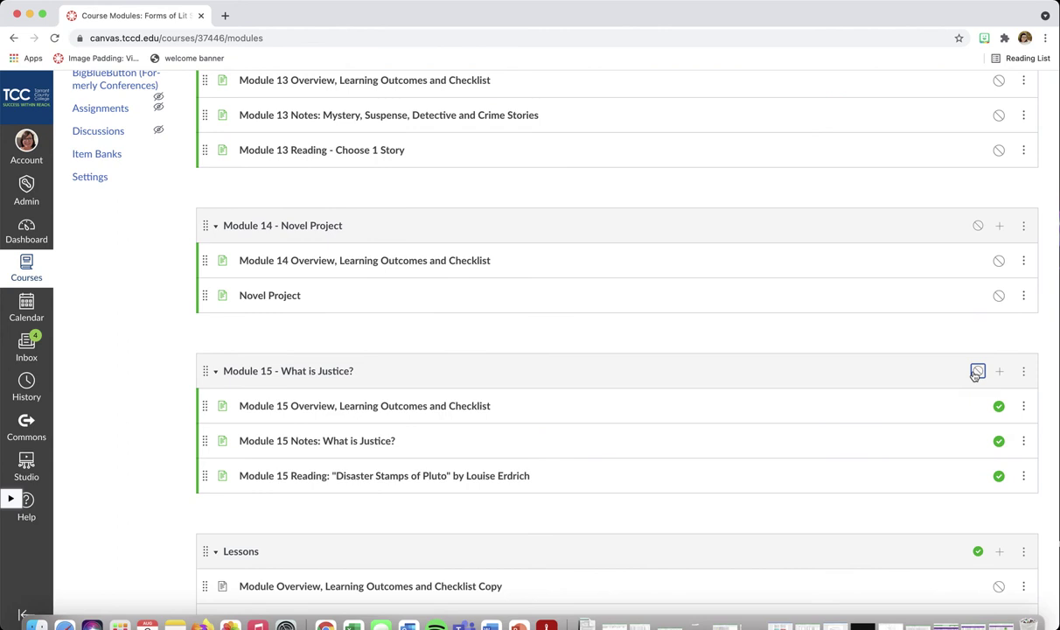
{"action": "left_click", "coordinate": [999, 406]}
{"action": "left_click", "coordinate": [999, 440]}
{"action": "left_click", "coordinate": [999, 475]}
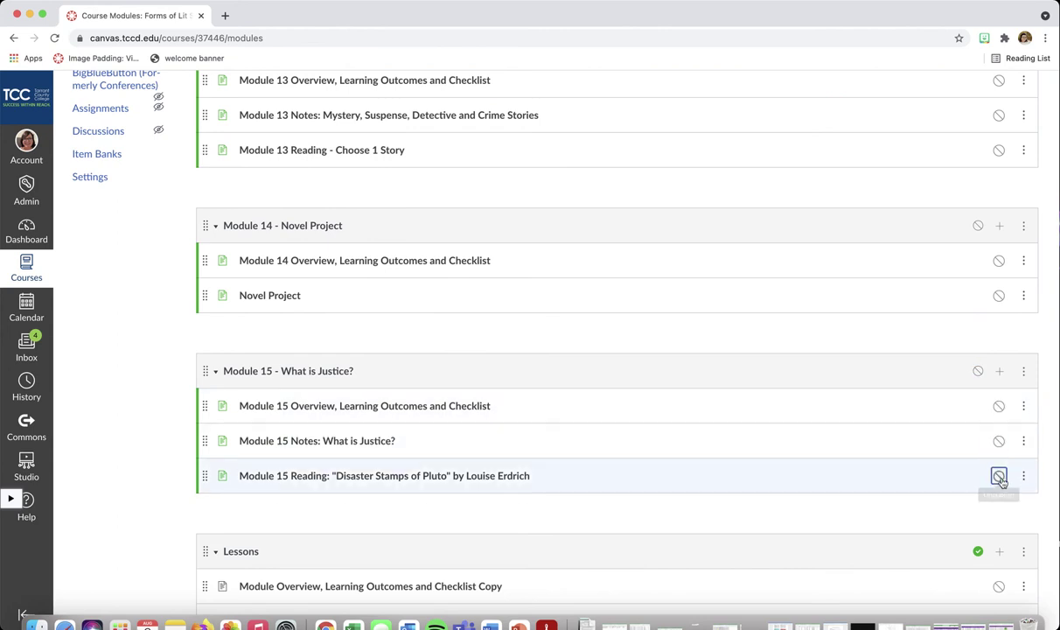
Unpublish the Lessons, Final and Mystery Lit modules
{"action": "scroll", "coordinate": [999, 481], "scroll_direction": "down", "scroll_amount": 3}
{"action": "left_click", "coordinate": [978, 420]}
{"action": "scroll", "coordinate": [953, 497], "scroll_direction": "down", "scroll_amount": 8}
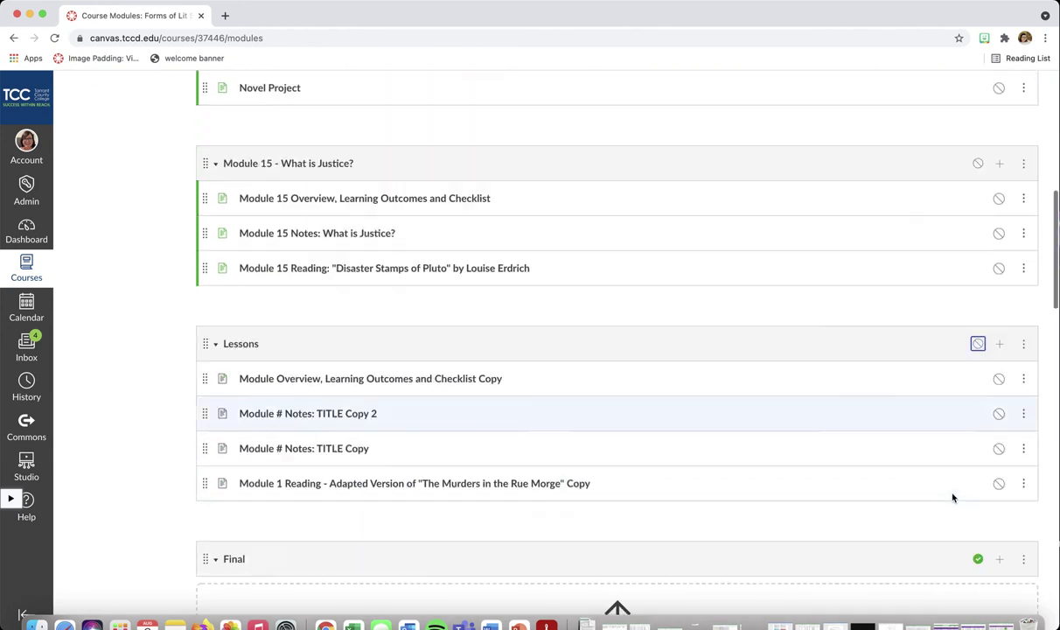
{"action": "left_click", "coordinate": [978, 292]}
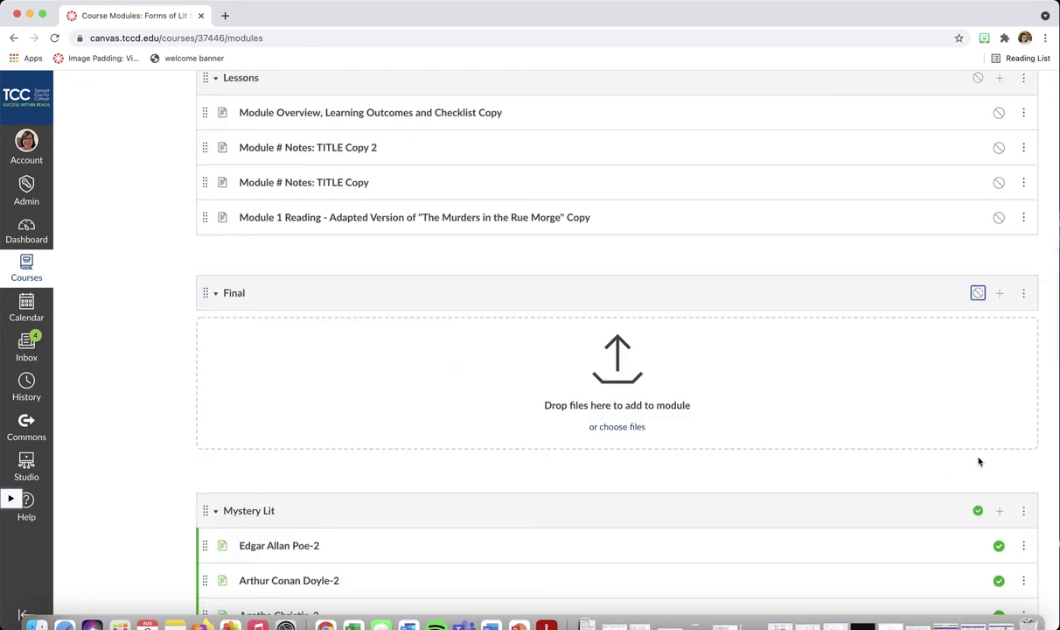
{"action": "left_click", "coordinate": [978, 510]}
{"action": "scroll", "coordinate": [980, 508], "scroll_direction": "down", "scroll_amount": 5}
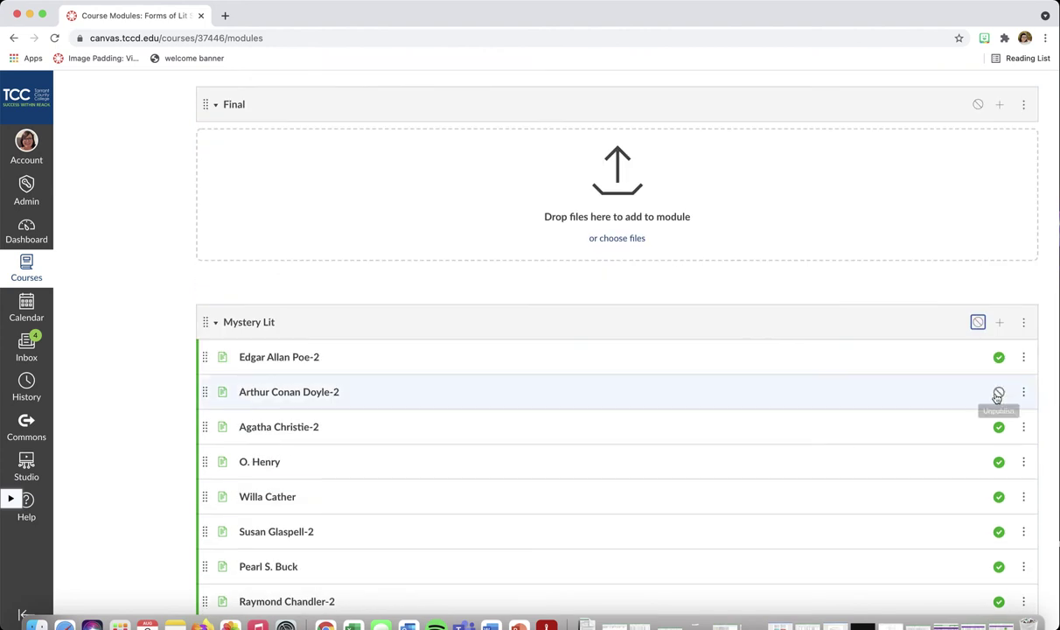
{"action": "left_click", "coordinate": [978, 323]}
Open the full list of all pages in the course
{"action": "scroll", "coordinate": [809, 310], "scroll_direction": "up", "scroll_amount": 15}
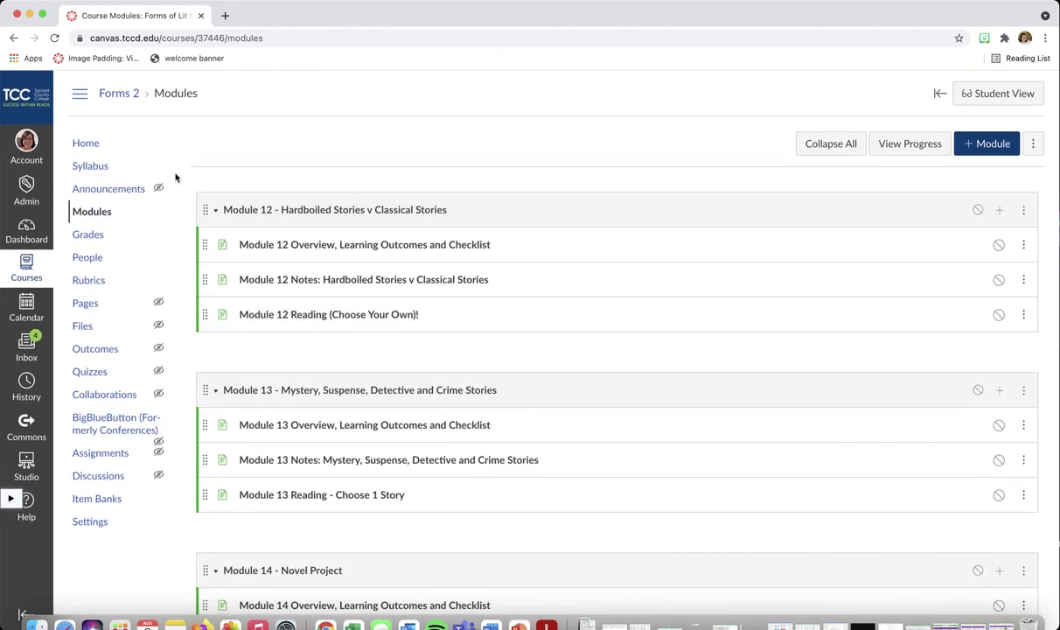
{"action": "left_click", "coordinate": [86, 308]}
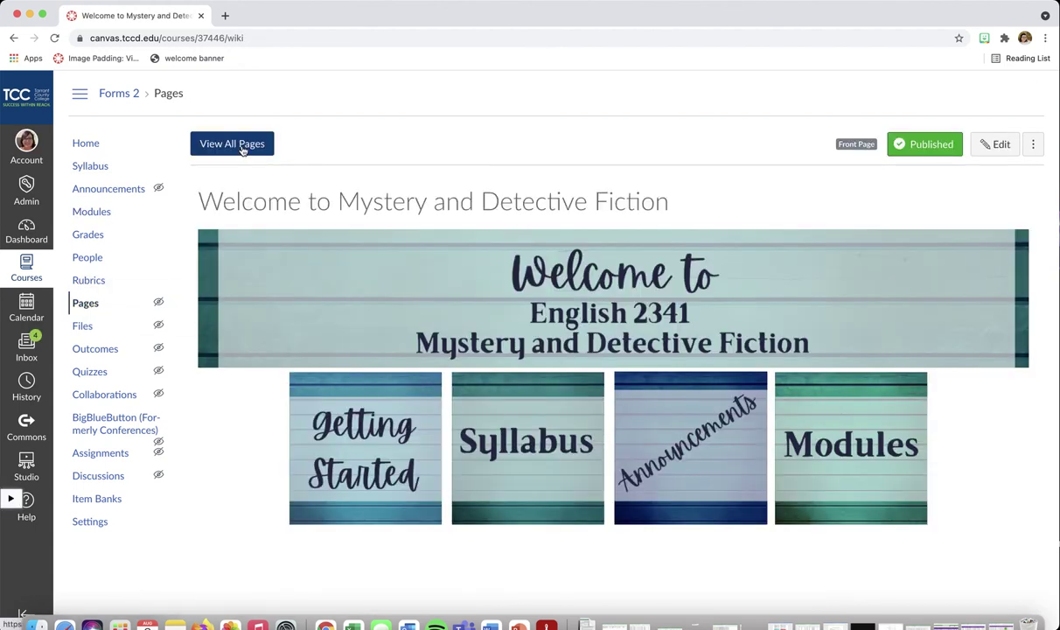
{"action": "left_click", "coordinate": [241, 149]}
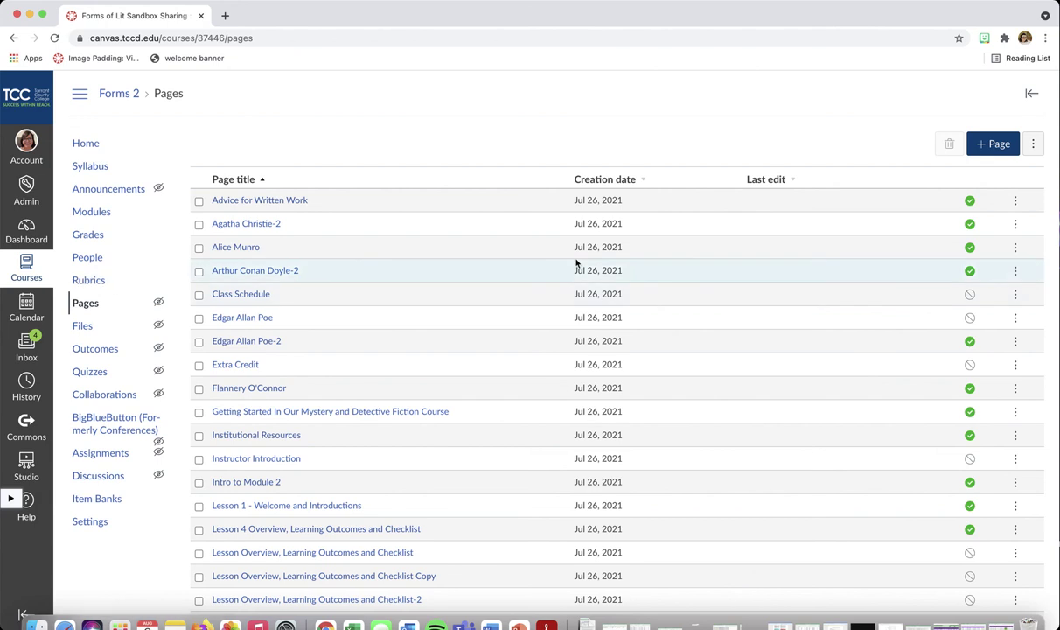
Delete all pages from Advice for Written Work down through Module 2 Notes: Mystery Genre in one batch
{"action": "left_click", "coordinate": [199, 203]}
{"action": "left_click", "coordinate": [198, 225]}
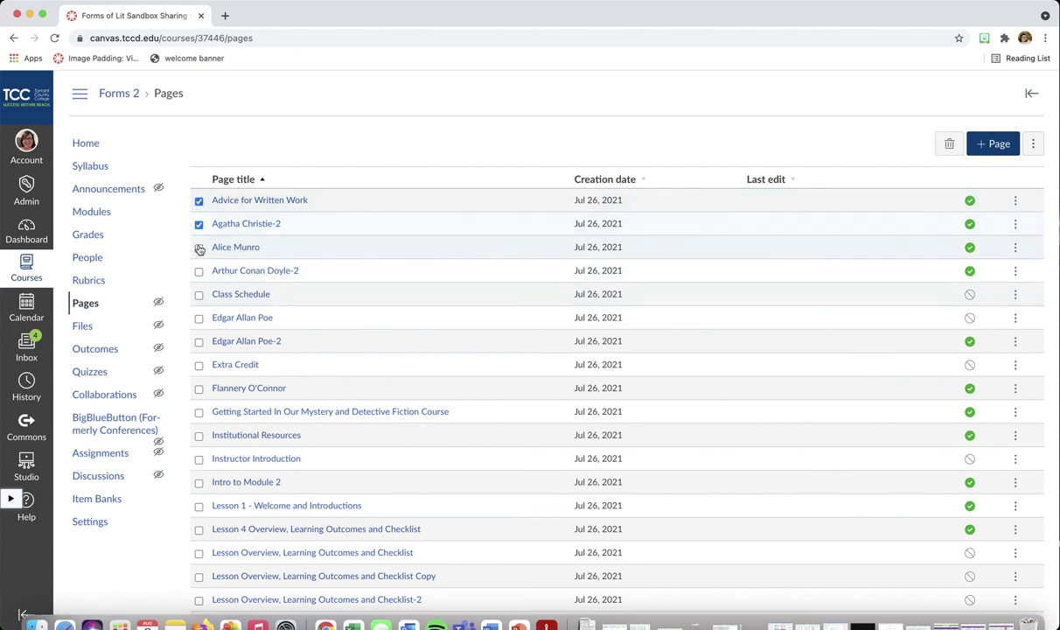
{"action": "left_click", "coordinate": [199, 272]}
{"action": "left_click", "coordinate": [198, 294]}
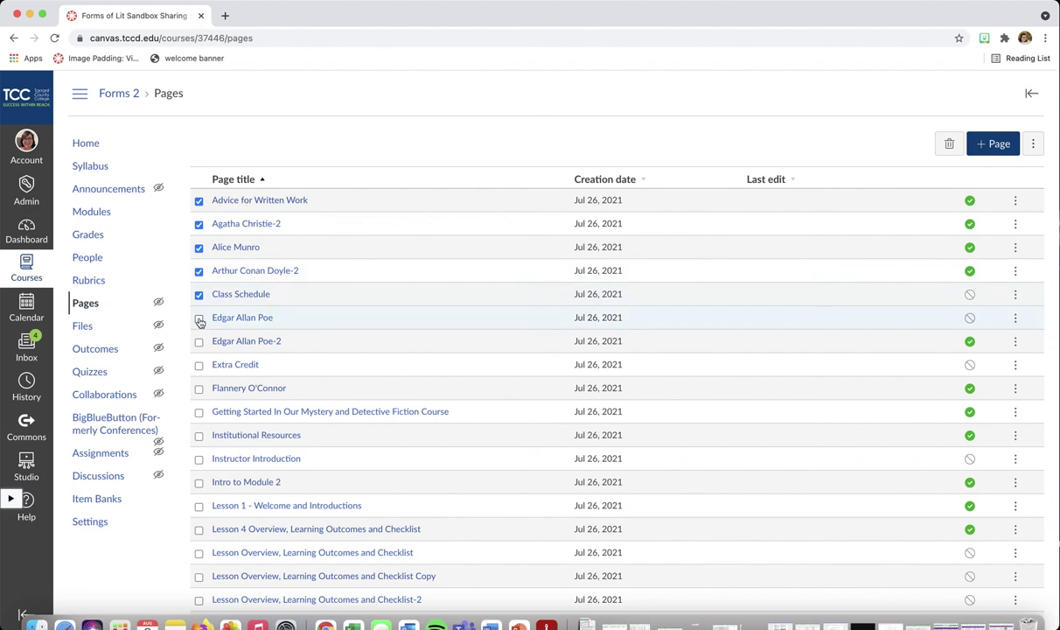
{"action": "left_click", "coordinate": [198, 341]}
{"action": "left_click", "coordinate": [198, 365]}
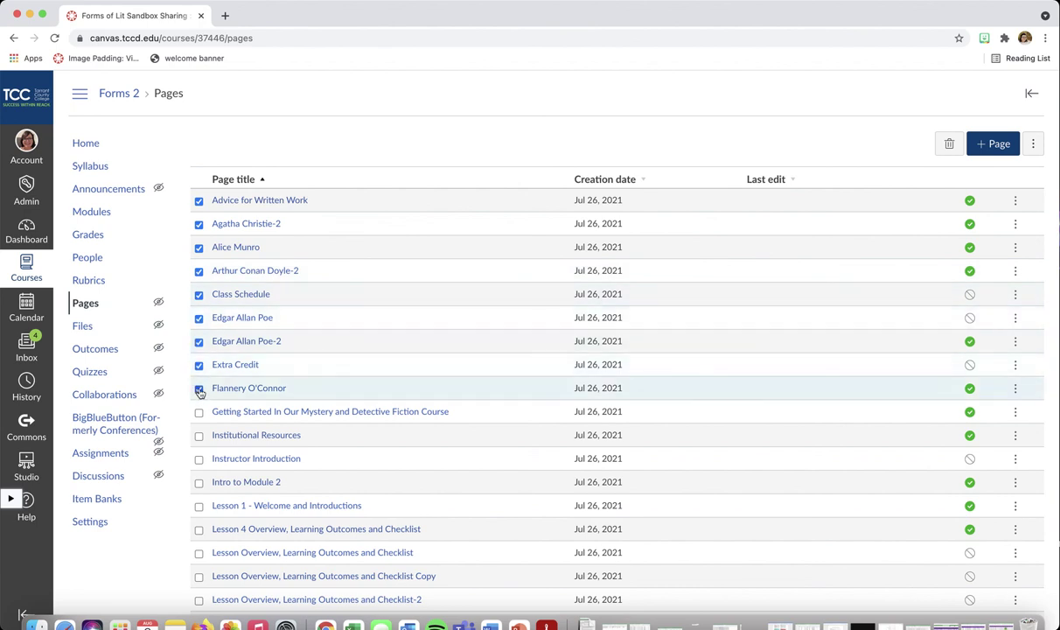
{"action": "left_click", "coordinate": [199, 389]}
{"action": "left_click", "coordinate": [199, 413]}
{"action": "left_click", "coordinate": [198, 460]}
{"action": "left_click", "coordinate": [198, 483]}
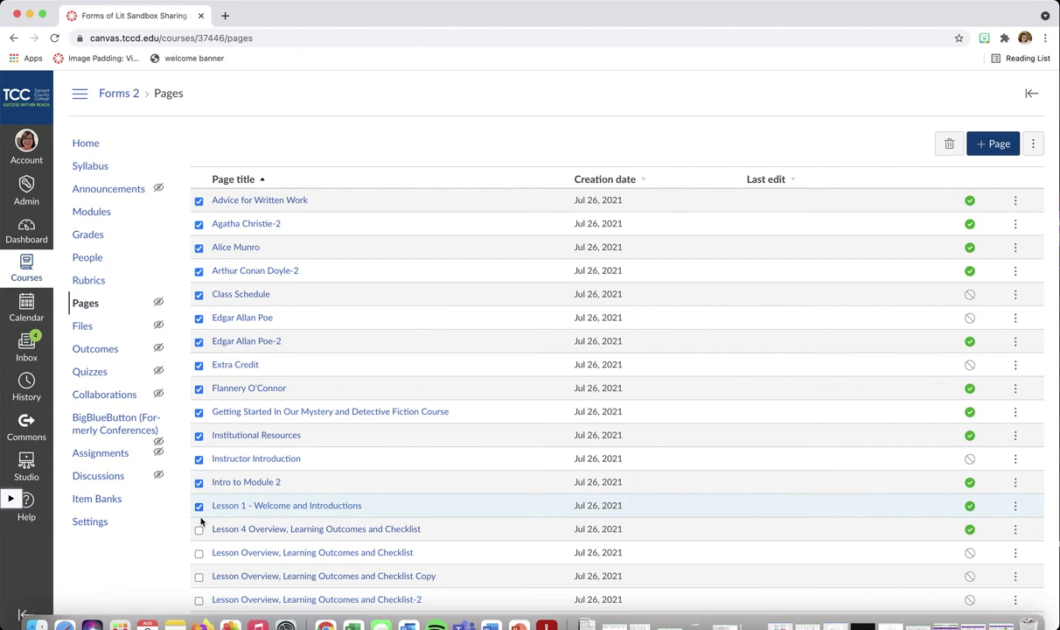
{"action": "left_click", "coordinate": [199, 530]}
{"action": "left_click", "coordinate": [199, 553]}
{"action": "left_click", "coordinate": [199, 576]}
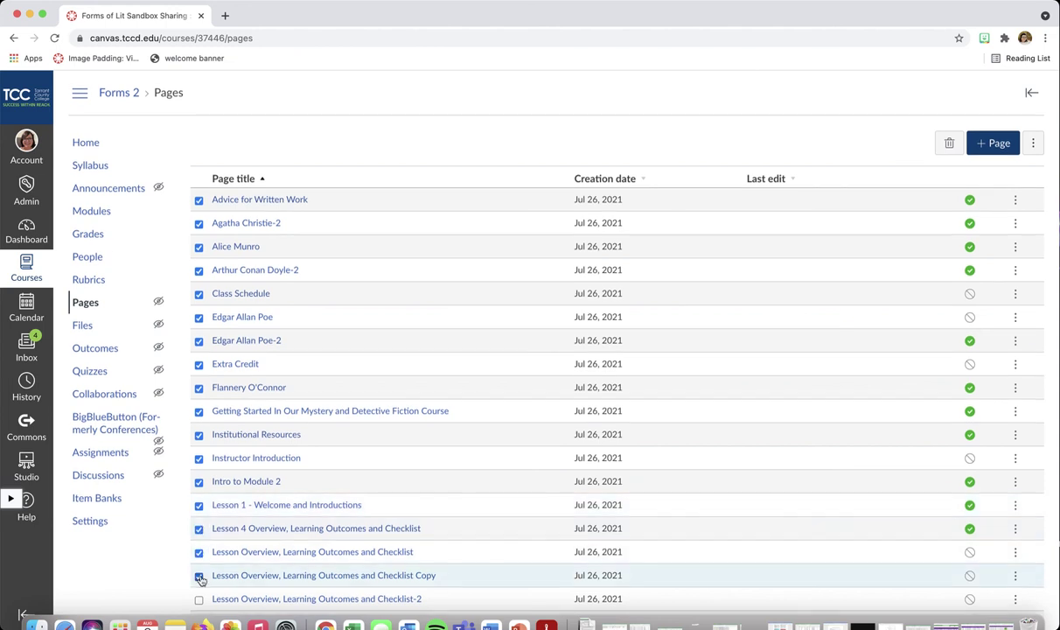
{"action": "scroll", "coordinate": [200, 579], "scroll_direction": "down", "scroll_amount": 3}
{"action": "left_click", "coordinate": [198, 523]}
{"action": "left_click", "coordinate": [199, 500]}
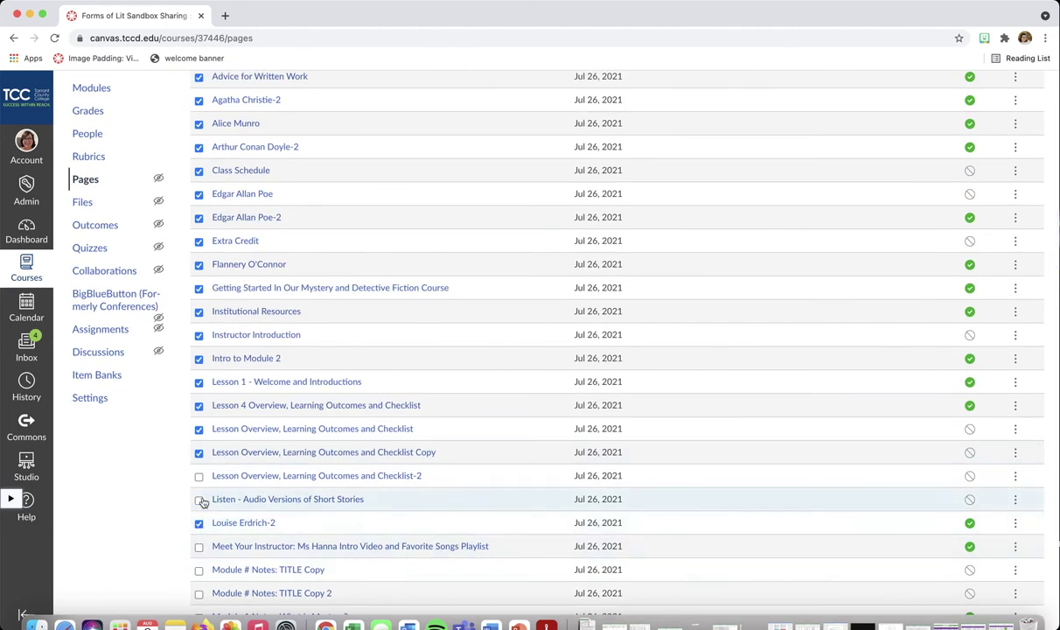
{"action": "left_click", "coordinate": [199, 476]}
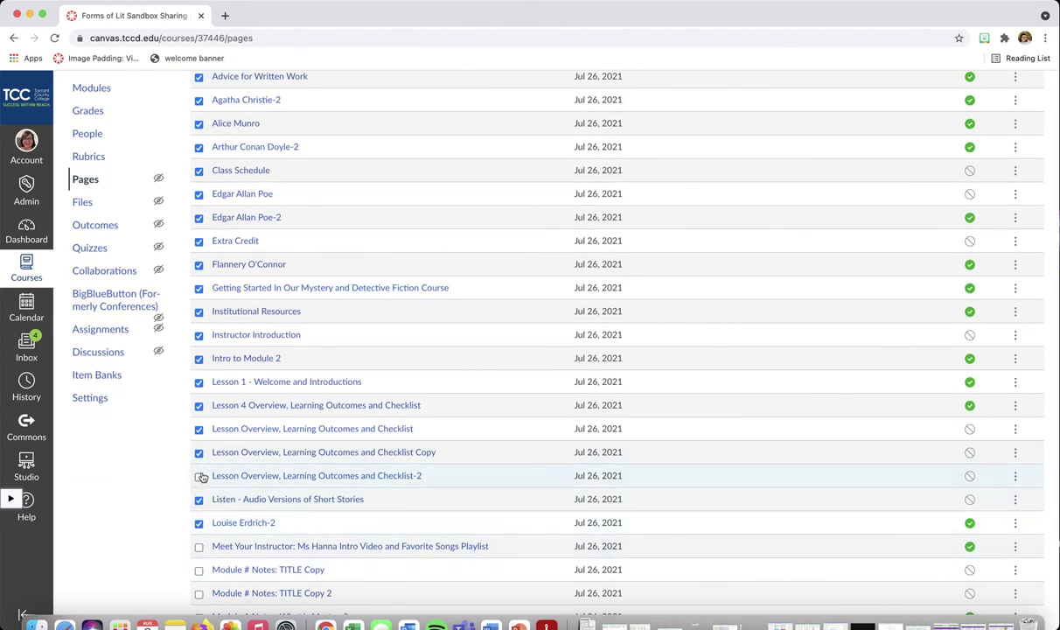
{"action": "left_click", "coordinate": [198, 546]}
{"action": "left_click", "coordinate": [199, 569]}
{"action": "left_click", "coordinate": [198, 593]}
{"action": "scroll", "coordinate": [200, 595], "scroll_direction": "down", "scroll_amount": 2}
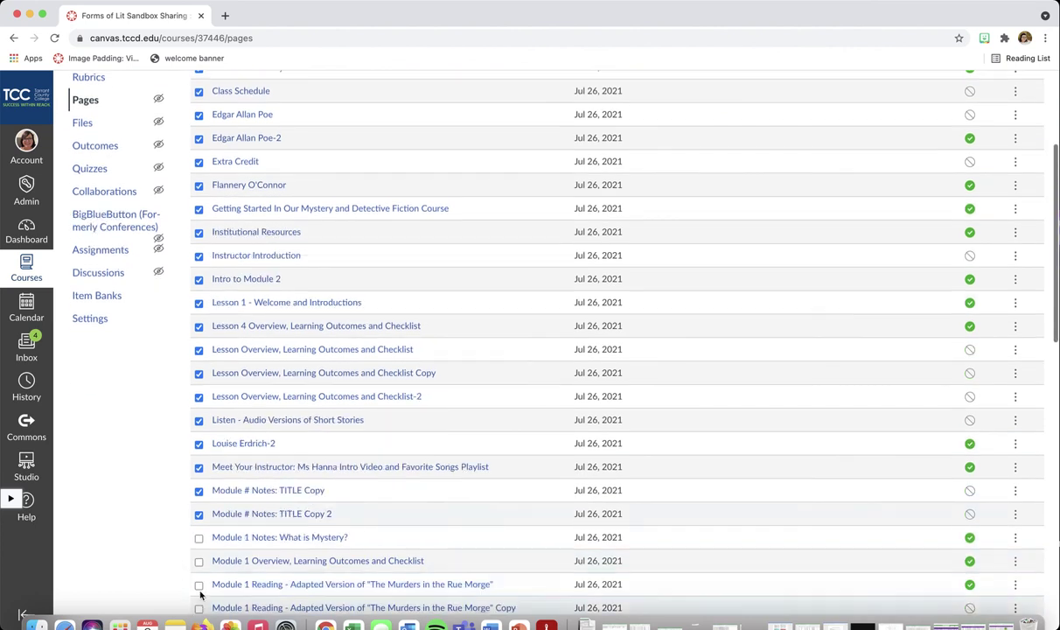
{"action": "left_click", "coordinate": [199, 584]}
{"action": "left_click", "coordinate": [198, 560]}
{"action": "left_click", "coordinate": [199, 537]}
{"action": "scroll", "coordinate": [200, 538], "scroll_direction": "down", "scroll_amount": 1}
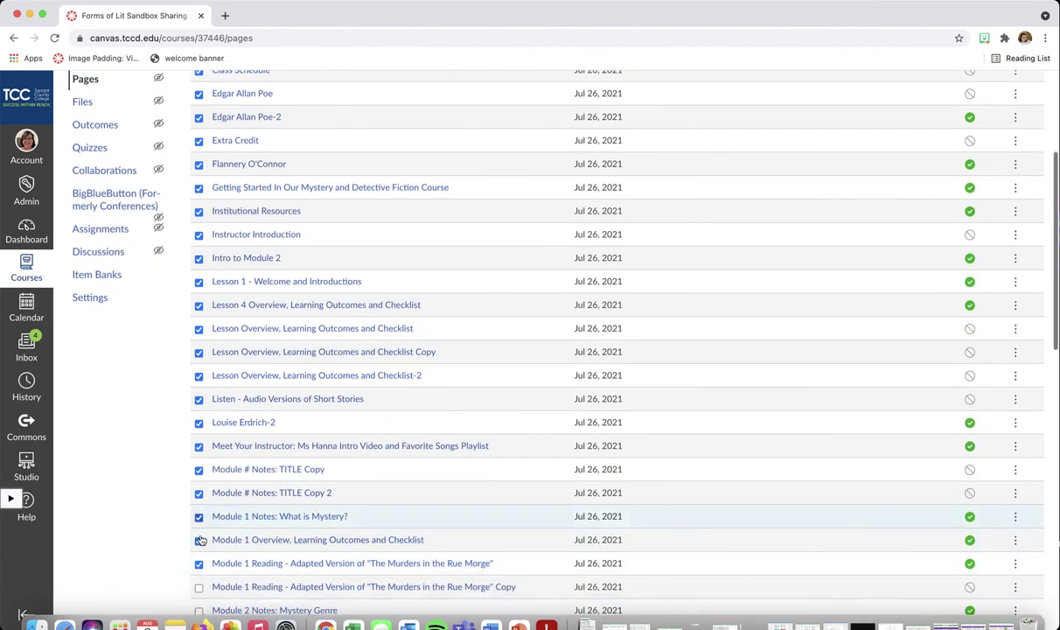
{"action": "scroll", "coordinate": [200, 541], "scroll_direction": "down", "scroll_amount": 2}
{"action": "left_click", "coordinate": [199, 536]}
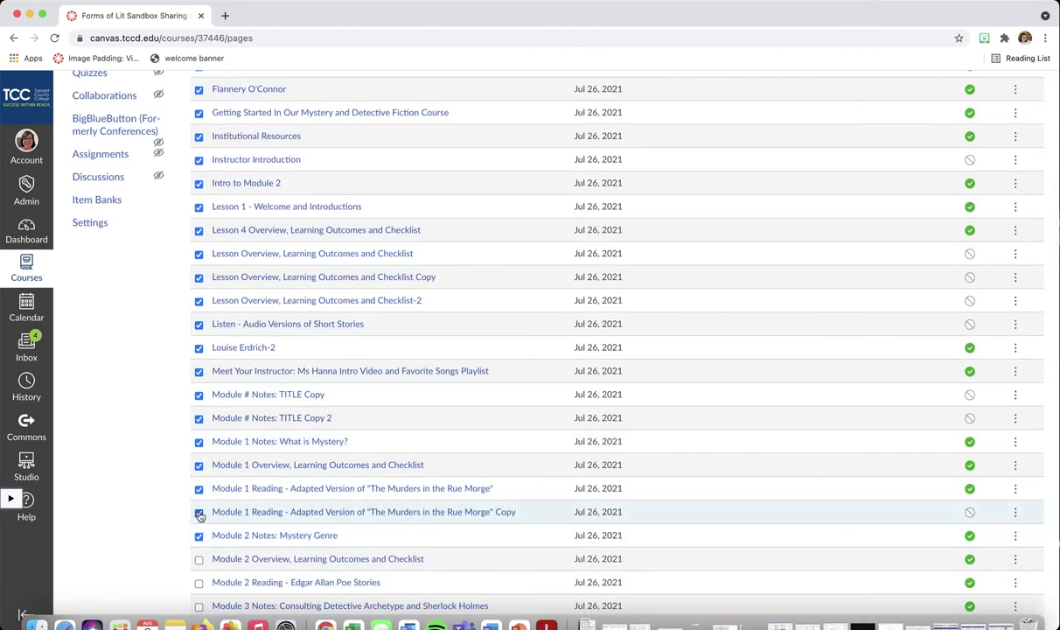
{"action": "scroll", "coordinate": [200, 516], "scroll_direction": "up", "scroll_amount": 8}
{"action": "left_click", "coordinate": [949, 144]}
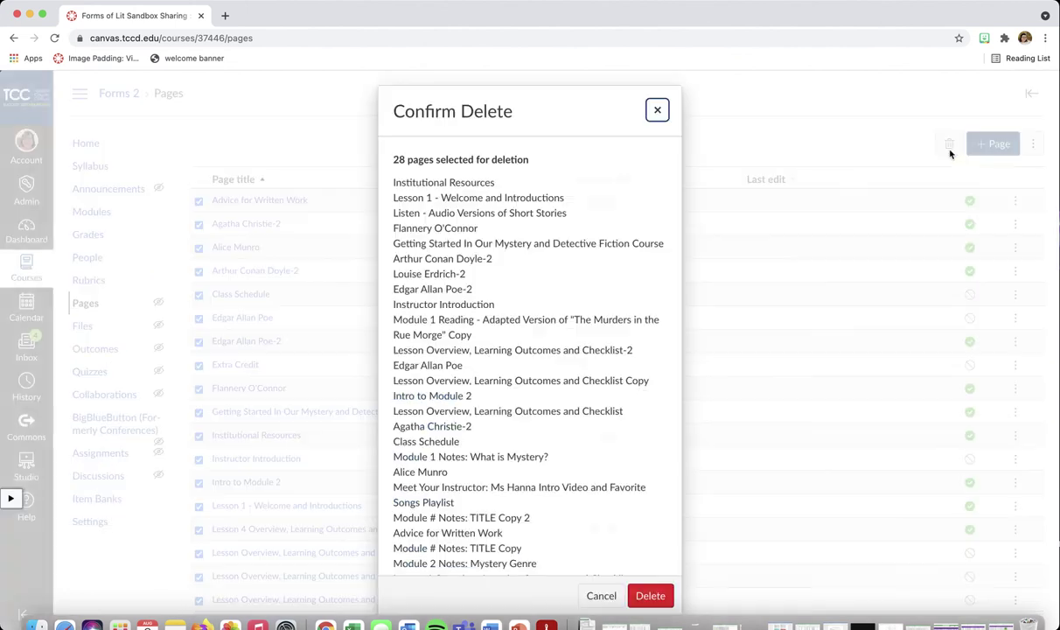
{"action": "left_click", "coordinate": [649, 594]}
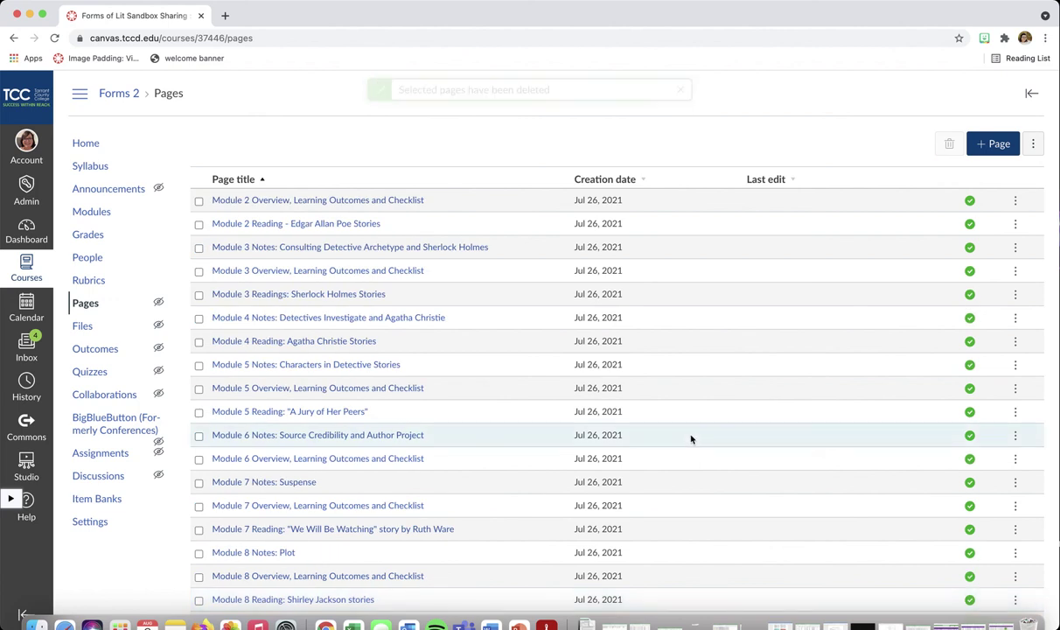
Delete all pages from Module 2 Overview, Learning Outcomes and Checklist down through Module 6 Notes: Source Credibility and Author Project
{"action": "scroll", "coordinate": [691, 440], "scroll_direction": "down", "scroll_amount": 15}
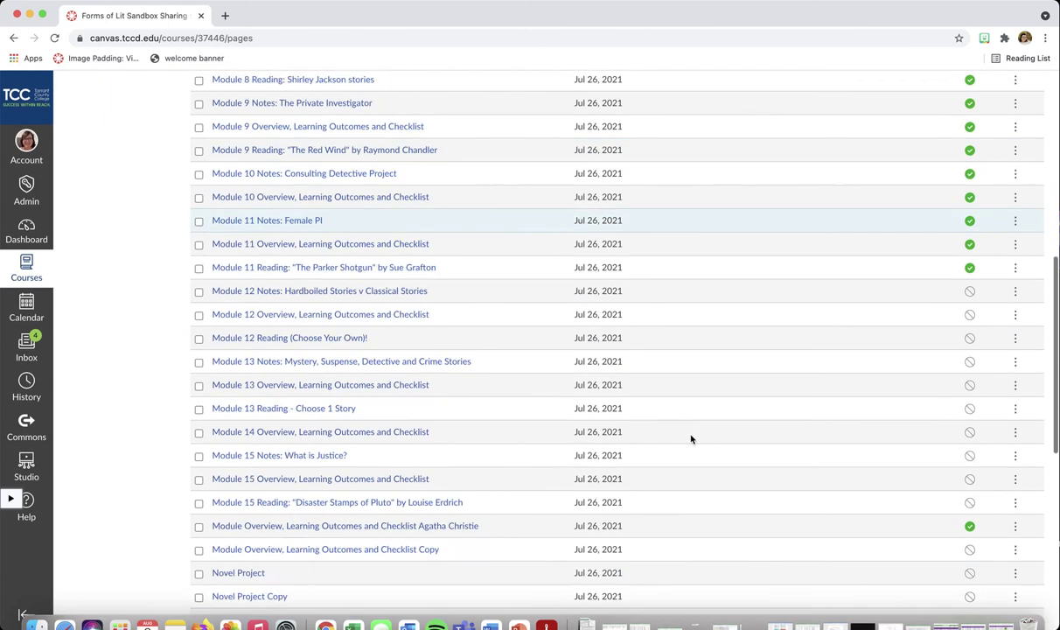
{"action": "scroll", "coordinate": [691, 439], "scroll_direction": "up", "scroll_amount": 10}
{"action": "scroll", "coordinate": [691, 440], "scroll_direction": "up", "scroll_amount": 5}
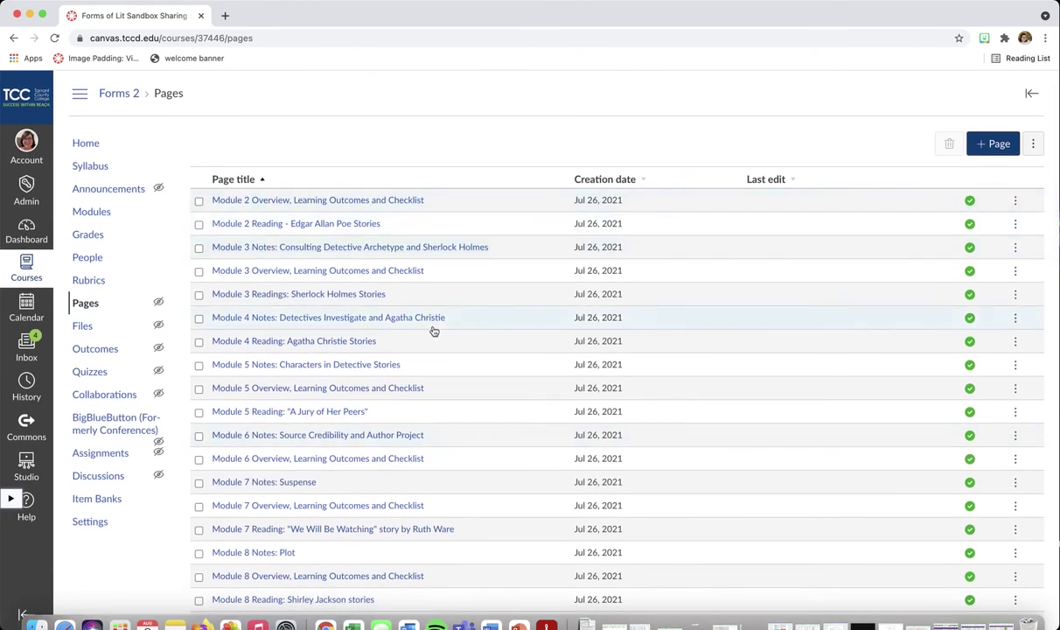
{"action": "left_click", "coordinate": [199, 202]}
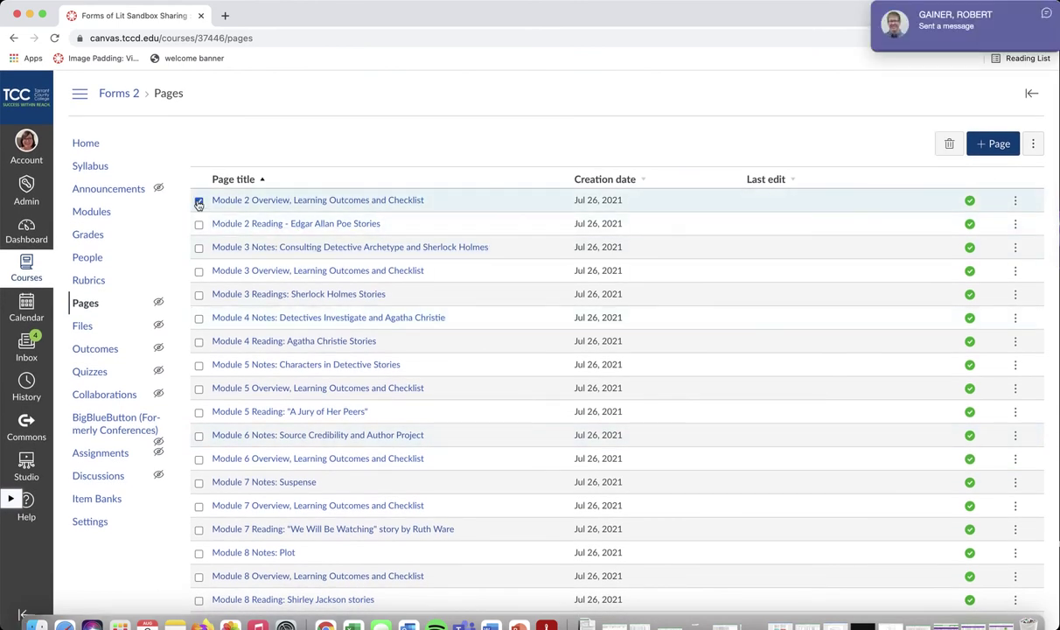
{"action": "left_click", "coordinate": [198, 248]}
{"action": "left_click", "coordinate": [199, 271]}
{"action": "left_click", "coordinate": [199, 294]}
{"action": "left_click", "coordinate": [199, 319]}
{"action": "left_click", "coordinate": [199, 342]}
{"action": "left_click", "coordinate": [199, 366]}
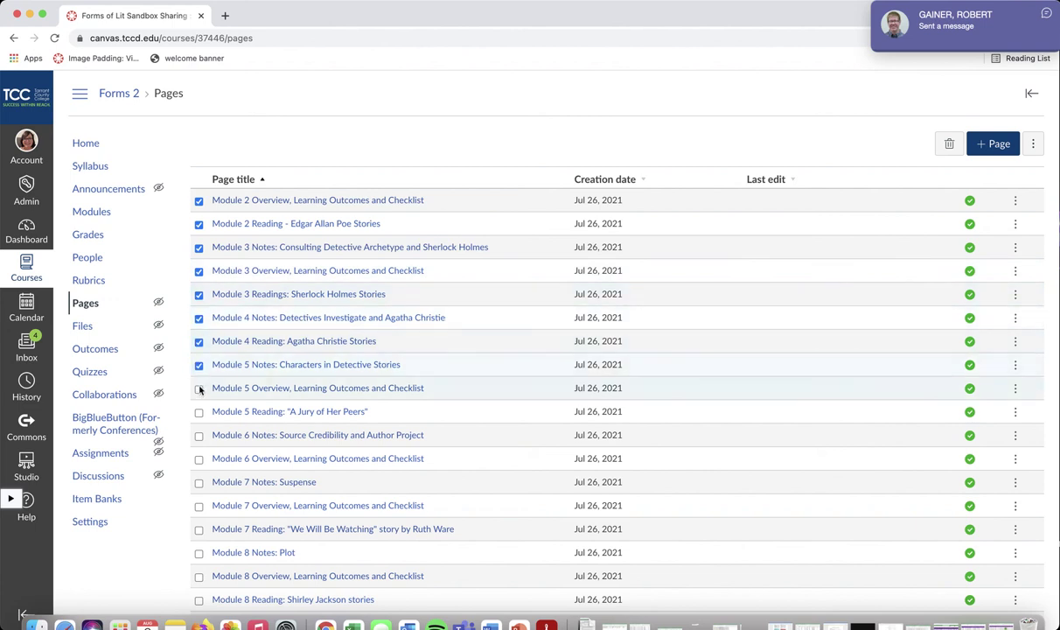
{"action": "left_click", "coordinate": [198, 389]}
{"action": "left_click", "coordinate": [199, 411]}
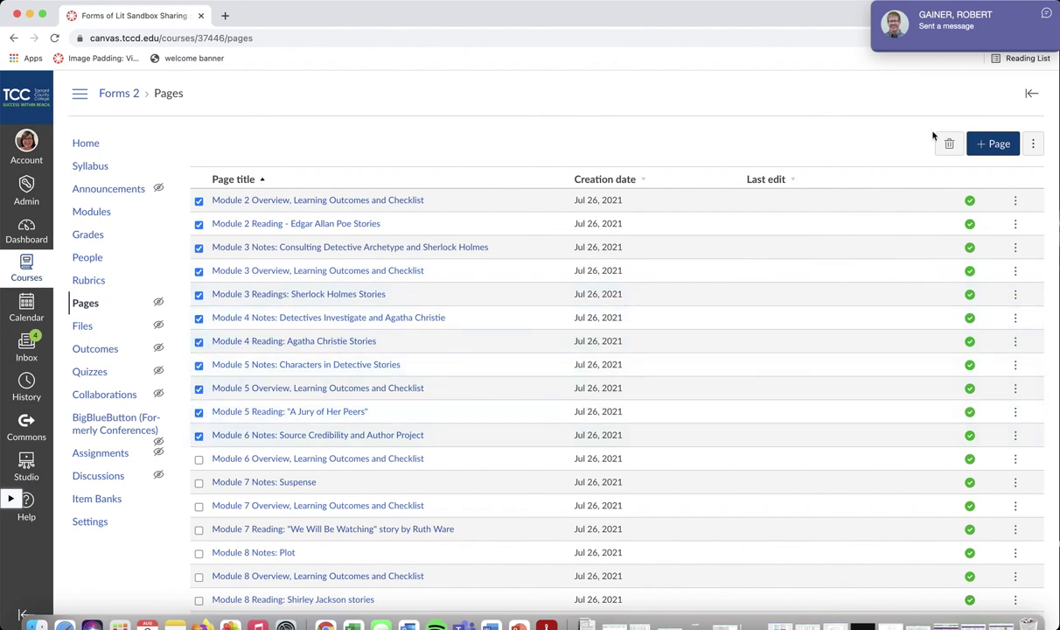
{"action": "left_click", "coordinate": [949, 143]}
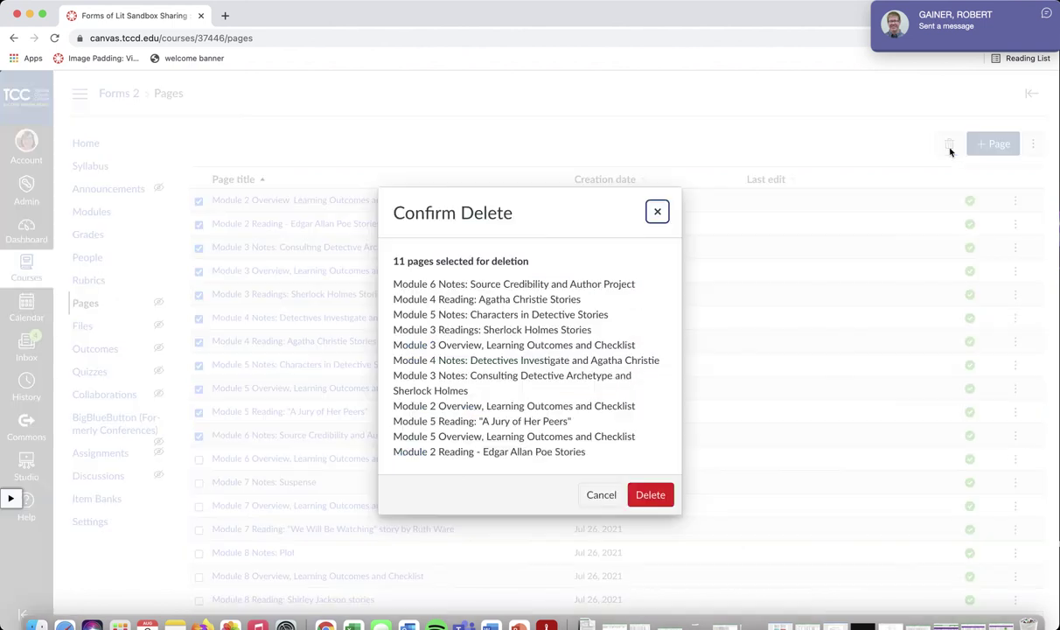
{"action": "left_click", "coordinate": [670, 495]}
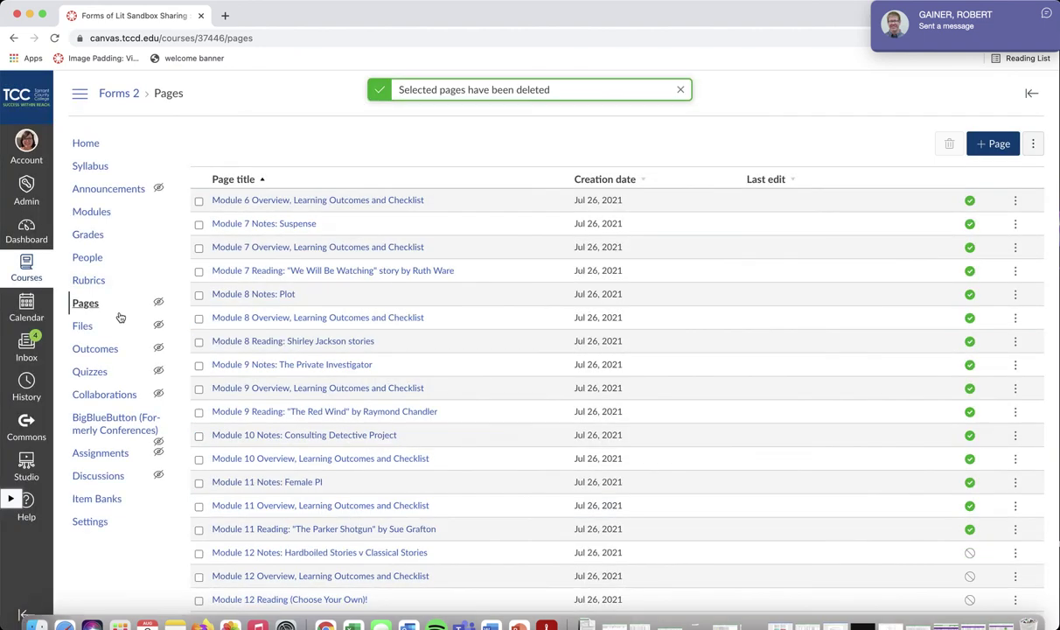
Check the course gradebook for remaining assignment columns and return to the Forms 2 course home page
{"action": "left_click", "coordinate": [89, 235]}
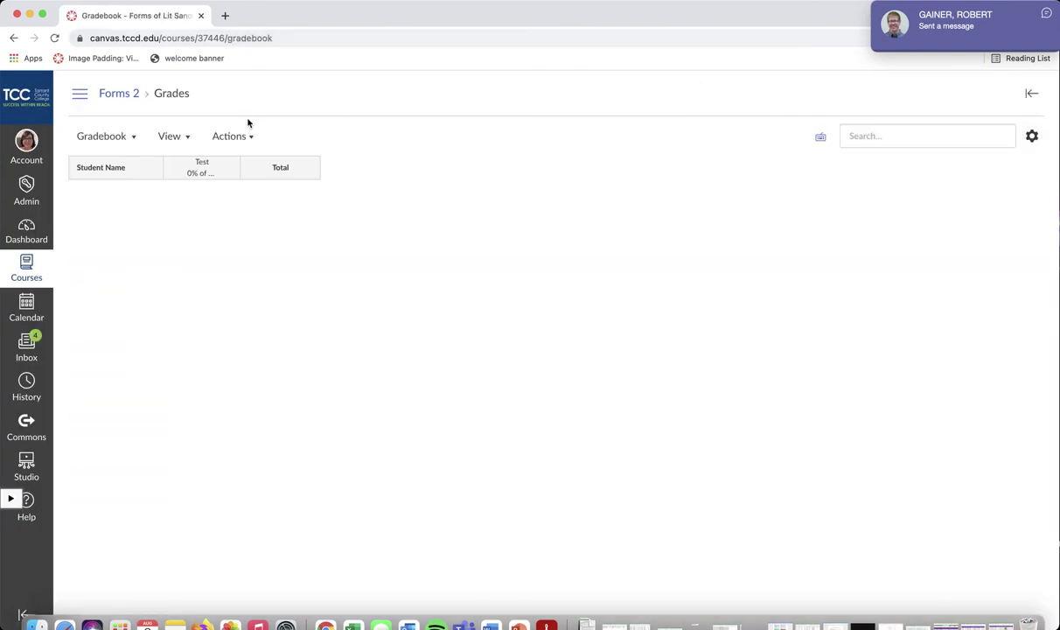
{"action": "left_click", "coordinate": [128, 94]}
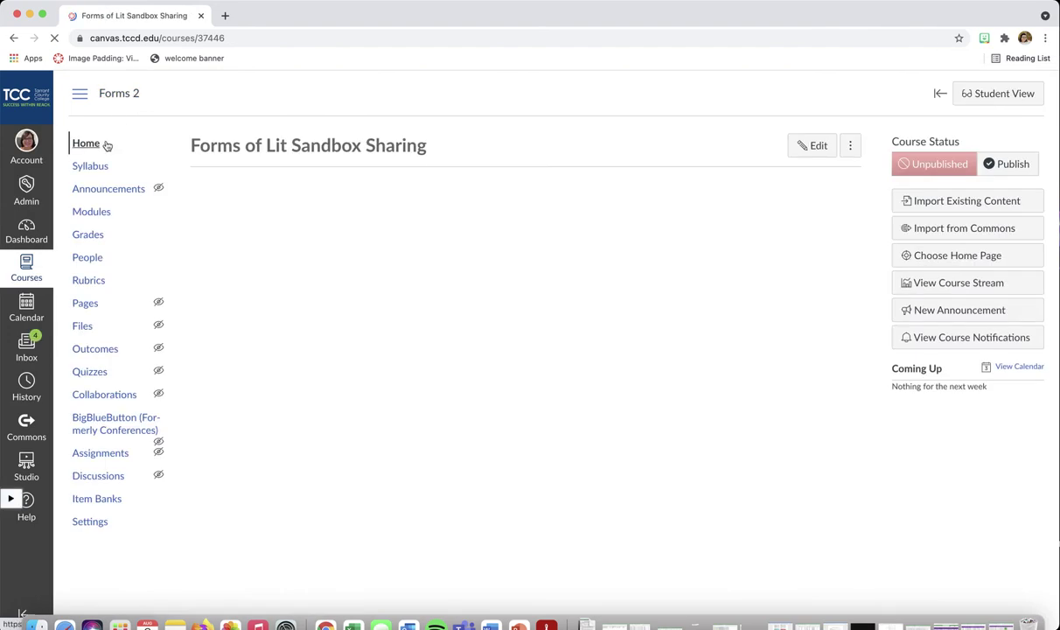